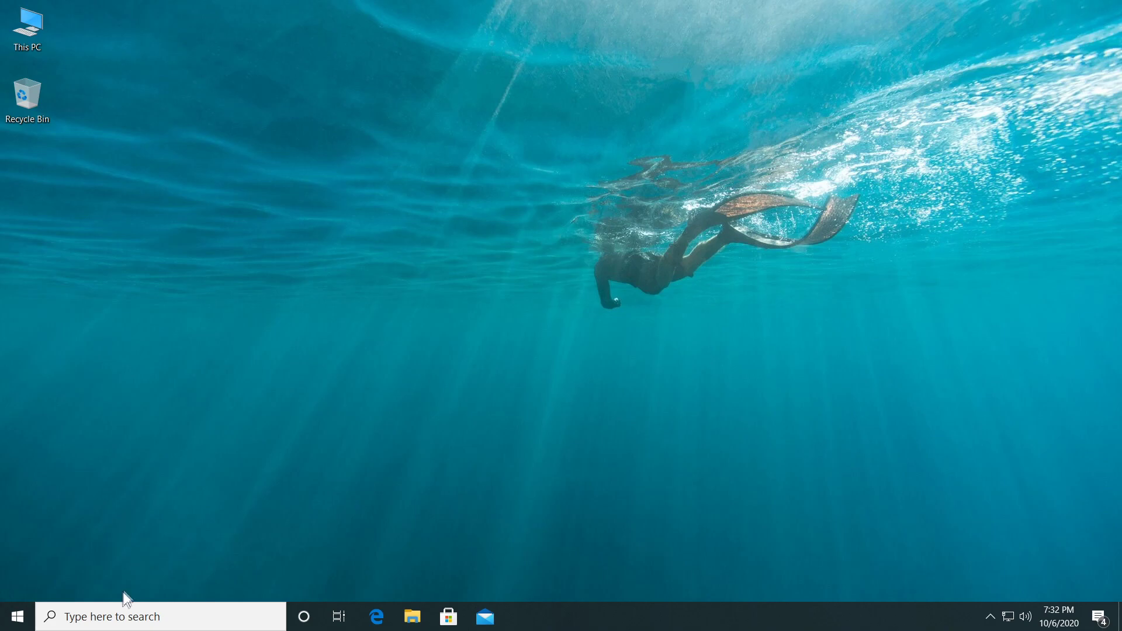
# Step: Launch Registry Editor from Windows Search, searching 'rege' and approving the UAC prompt
pyautogui.click(127, 616)
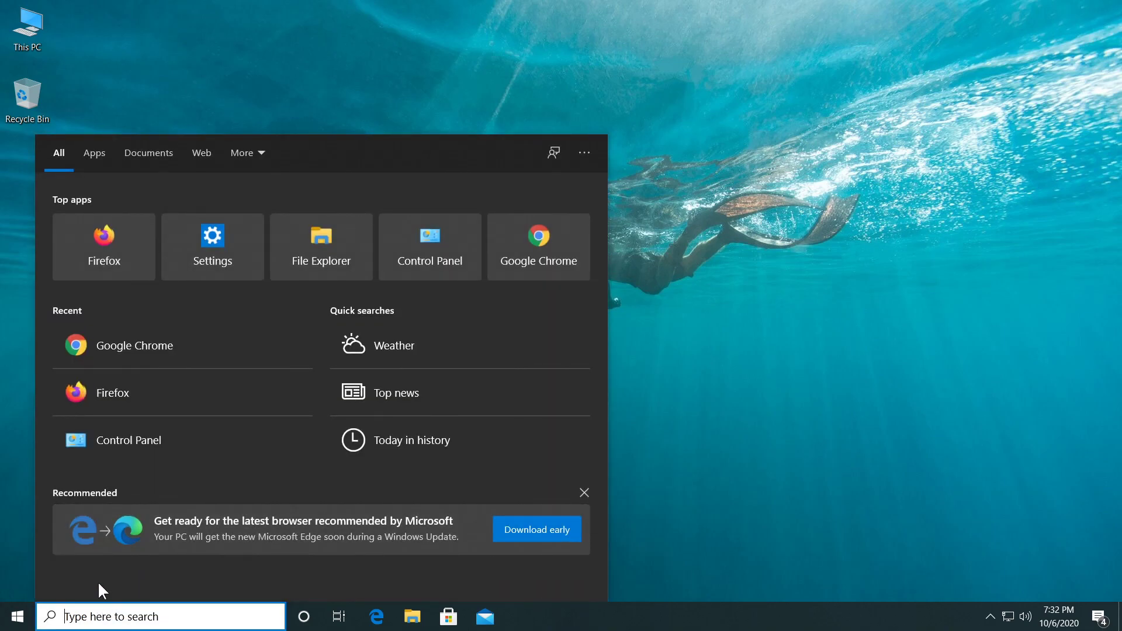
pyautogui.write('rege')
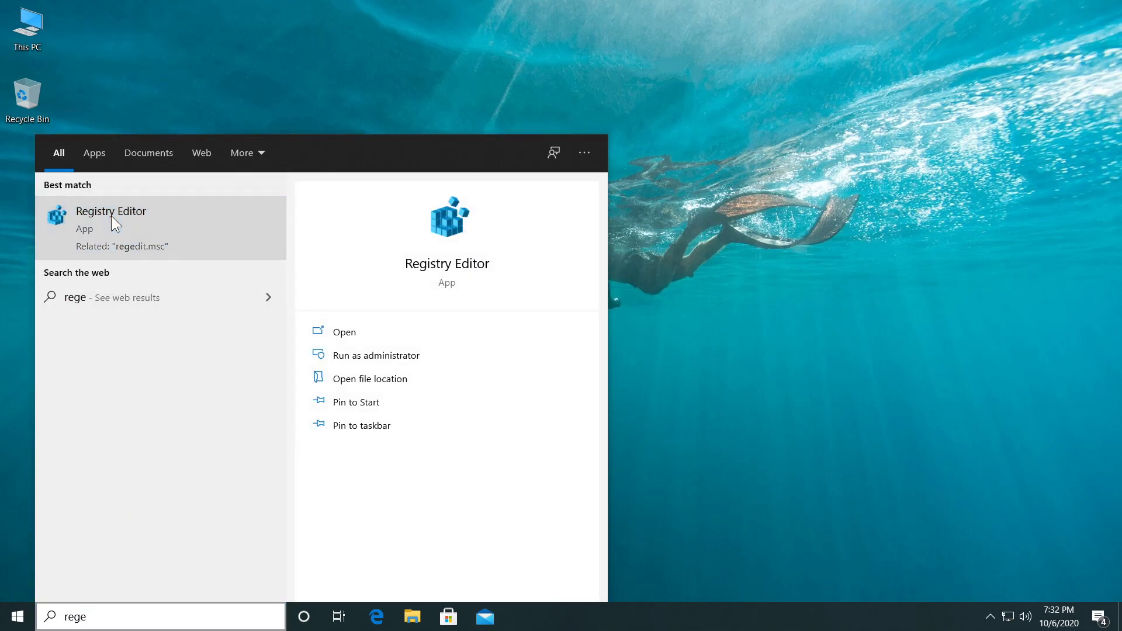
pyautogui.click(112, 216)
pyautogui.click(419, 405)
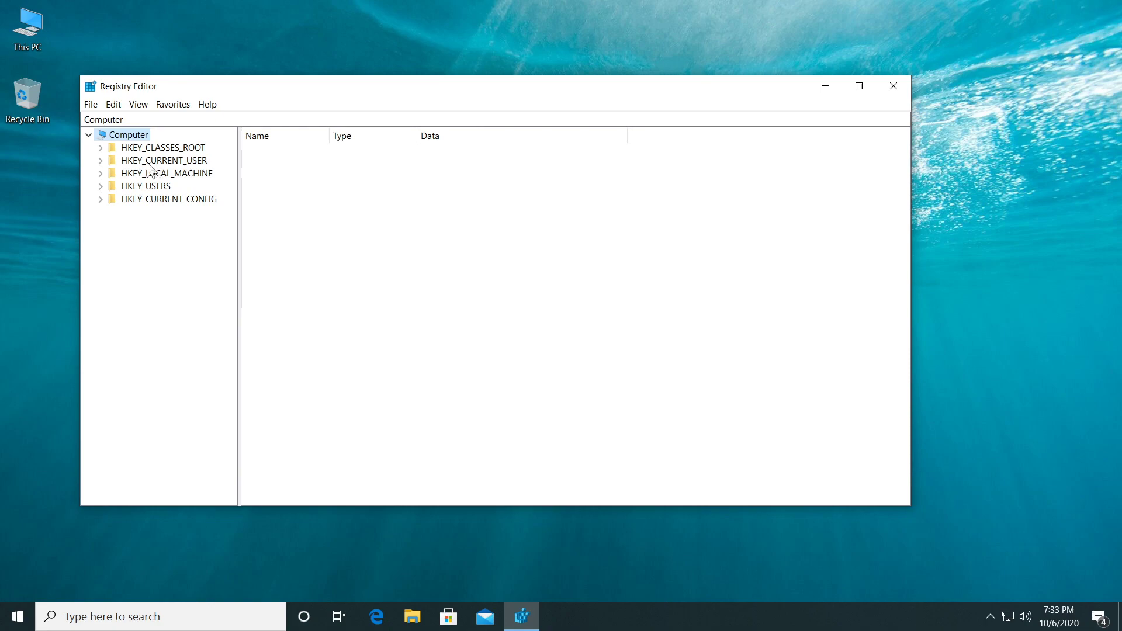
# Step: Navigate to HKEY_CURRENT_USER\SOFTWARE\Microsoft\Windows\CurrentVersion\Explorer\Advanced and show its values
pyautogui.click(101, 161)
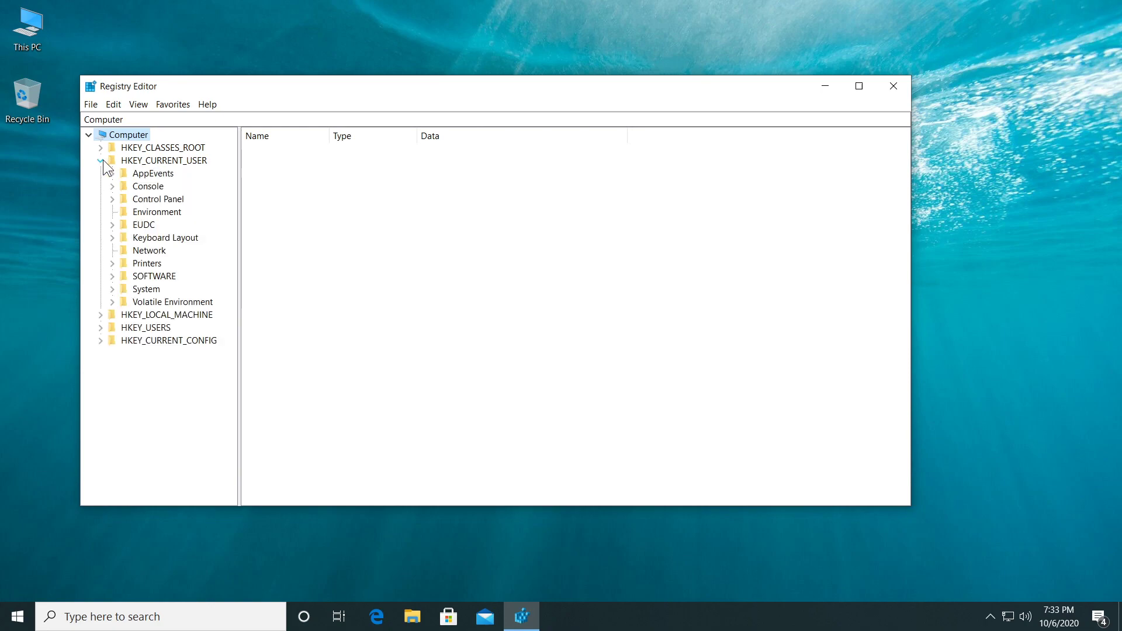
pyautogui.click(113, 277)
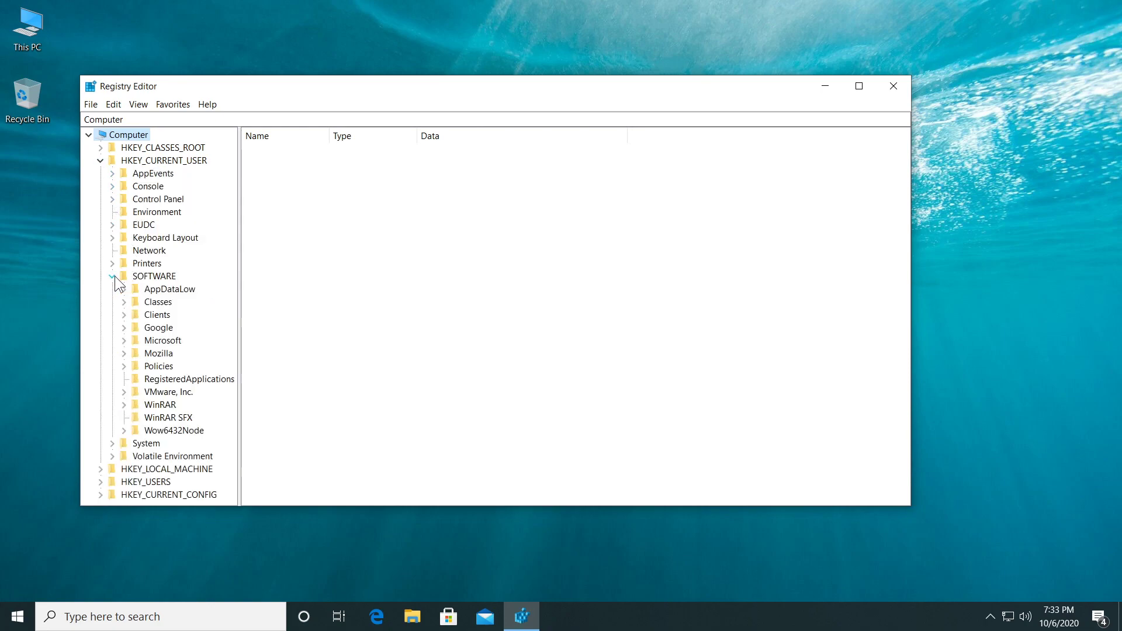
pyautogui.click(124, 341)
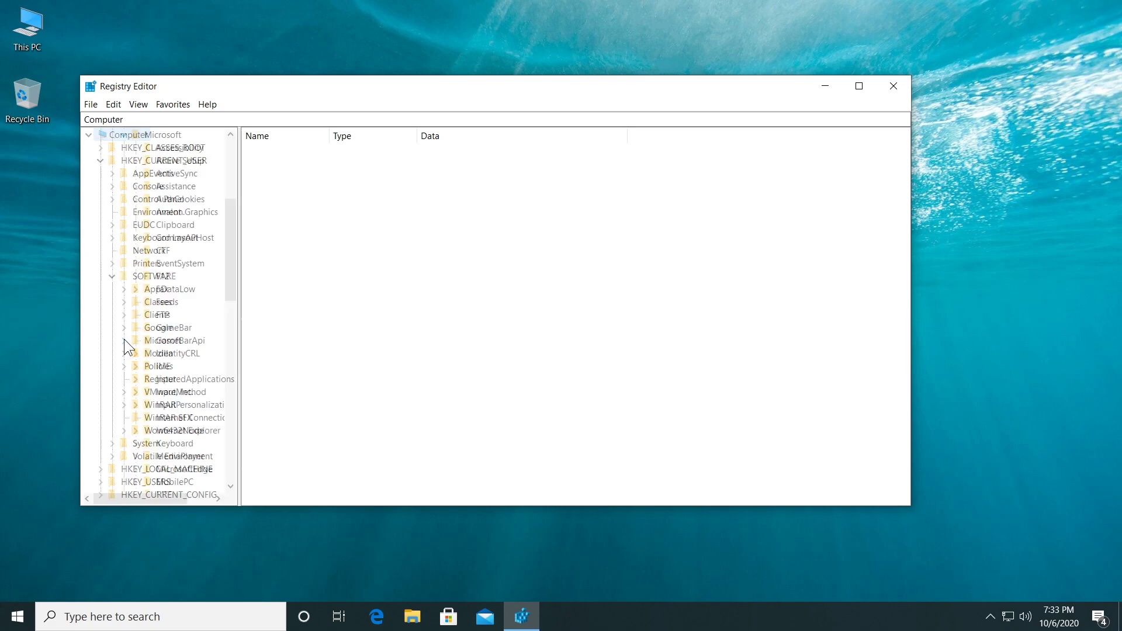
pyautogui.scroll(-3, 184, 355)
pyautogui.scroll(-7, 185, 350)
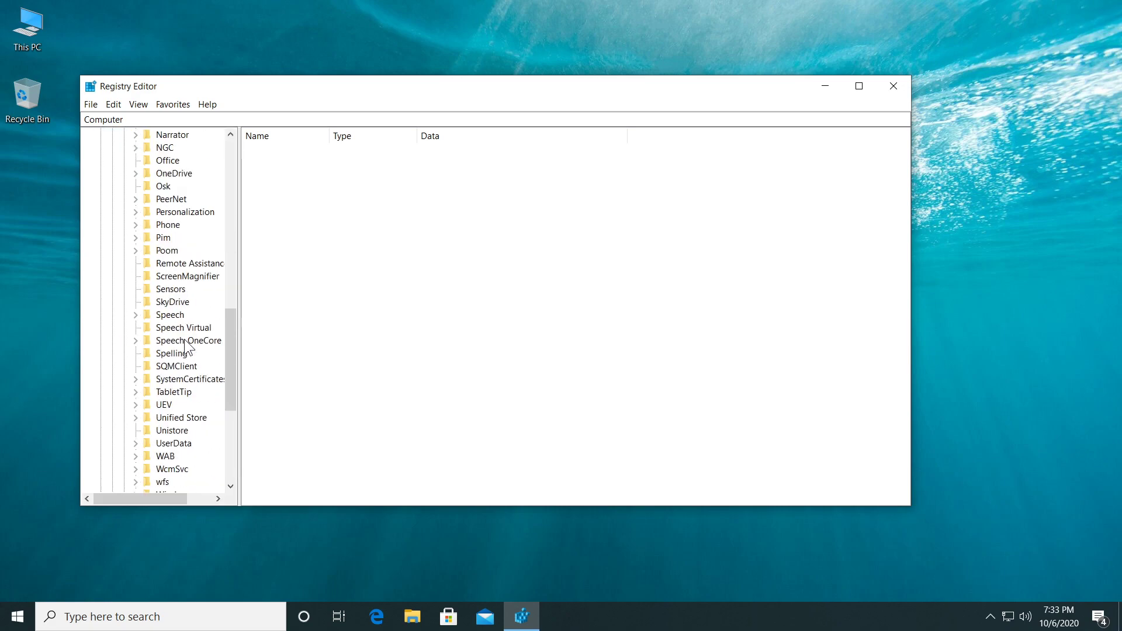
pyautogui.scroll(-3, 186, 345)
pyautogui.click(136, 379)
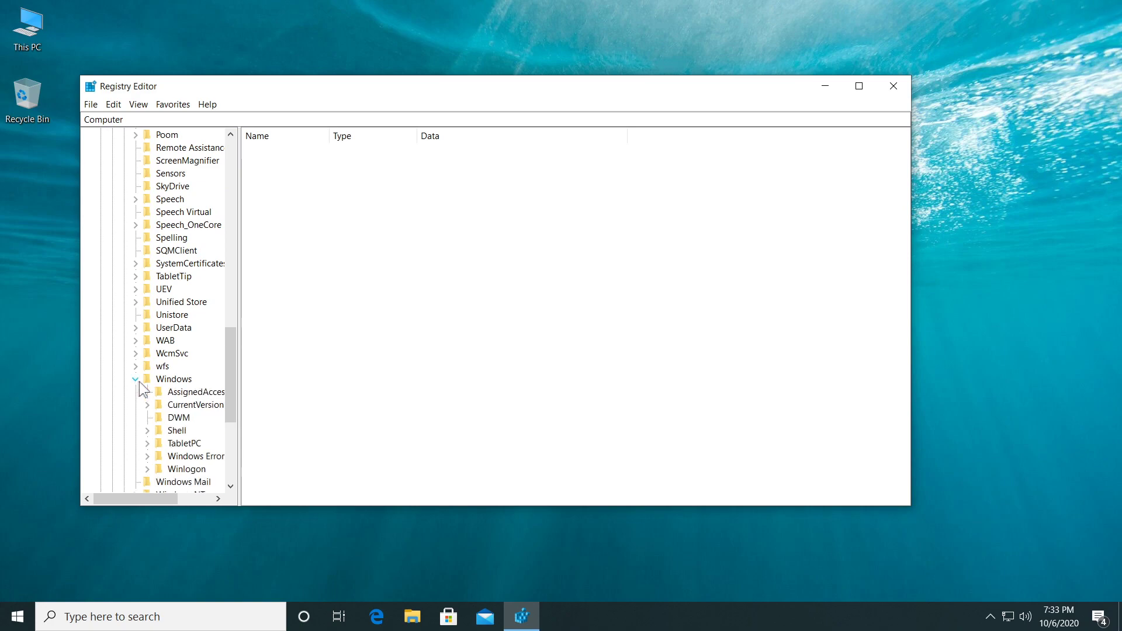
pyautogui.scroll(-1, 175, 372)
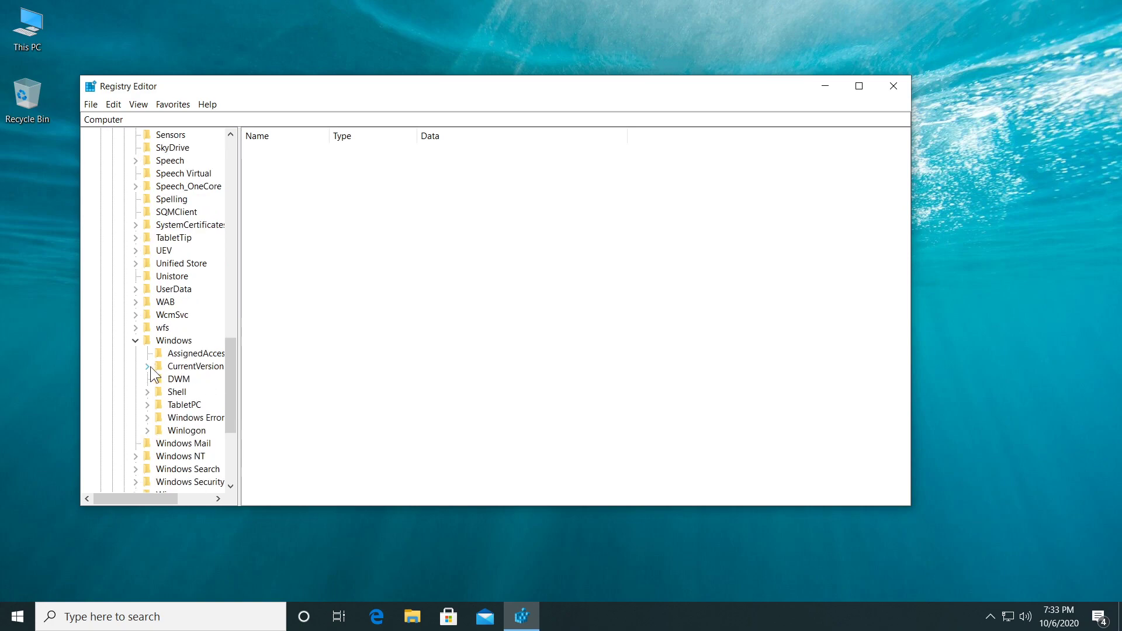
pyautogui.click(148, 366)
pyautogui.scroll(-1, 198, 368)
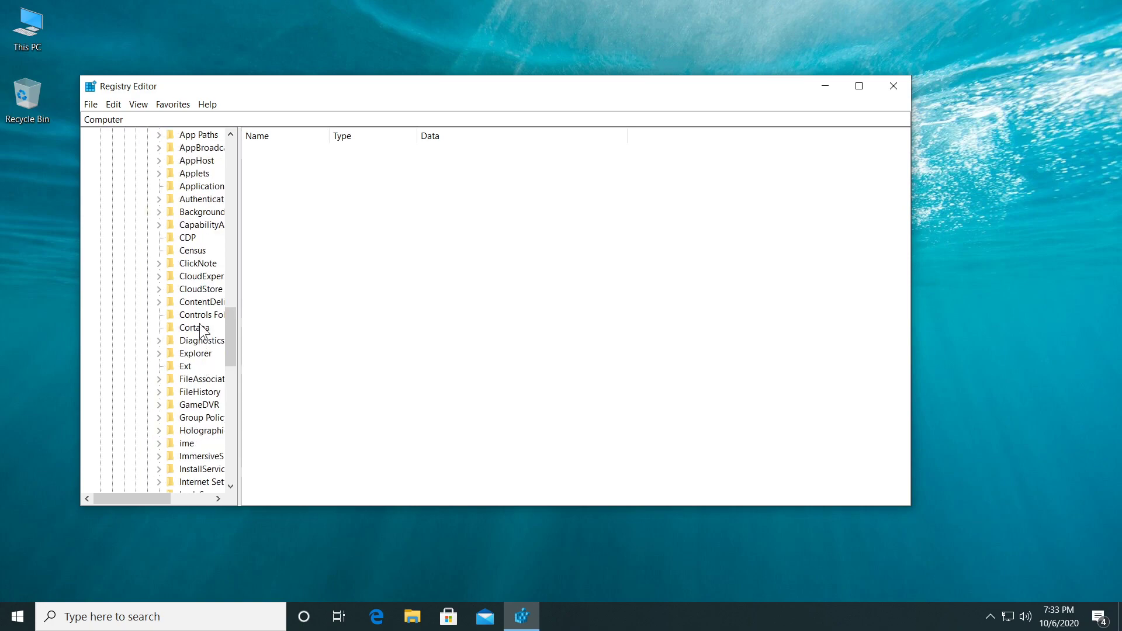
pyautogui.click(161, 354)
pyautogui.moveTo(238, 346); pyautogui.dragTo(360, 342)
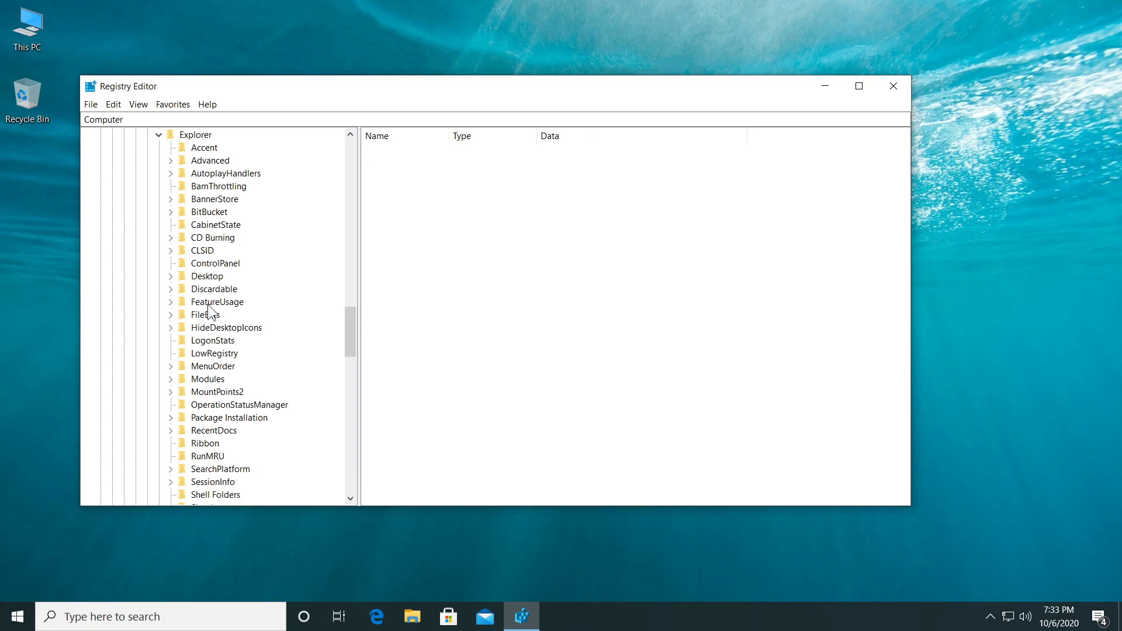
pyautogui.scroll(1, 210, 311)
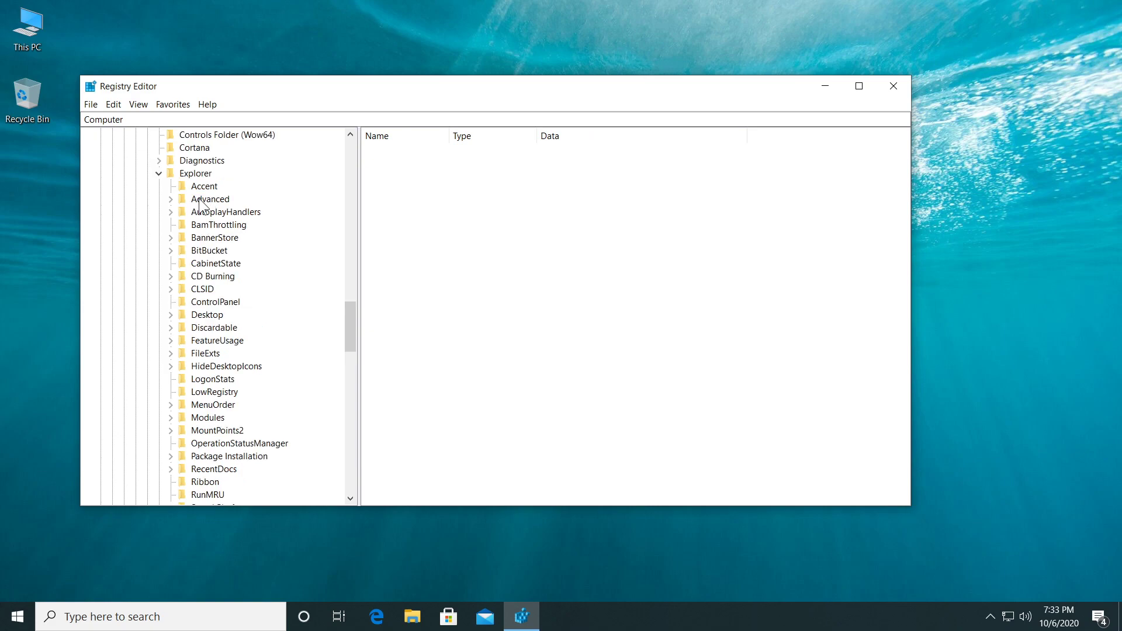
pyautogui.click(211, 201)
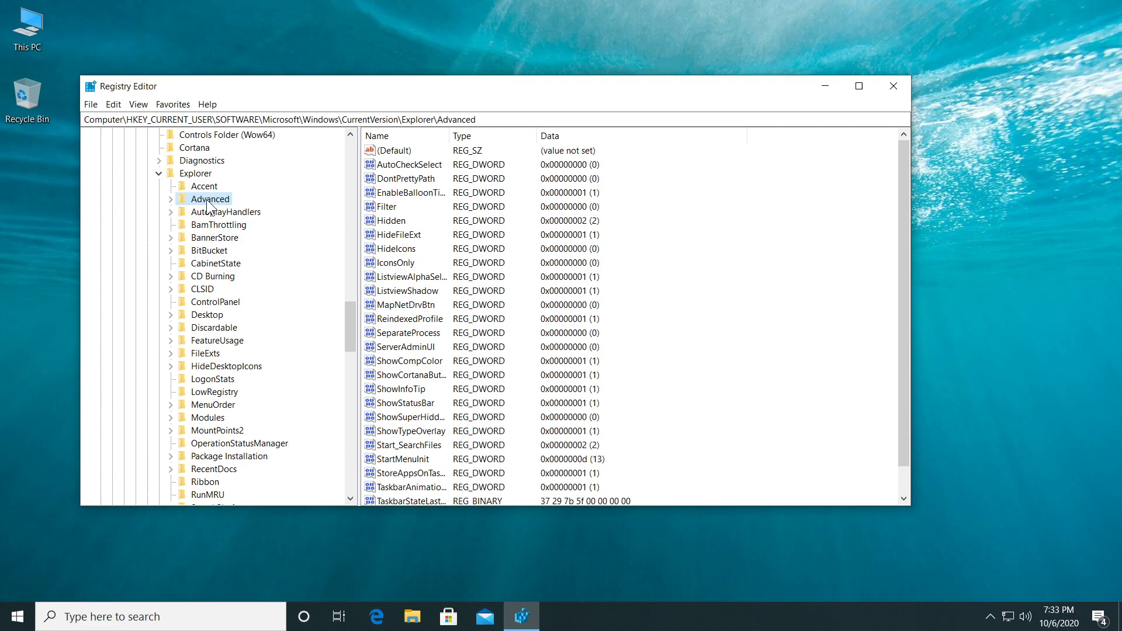
# Step: Create a DWORD (32-bit) value named ShowSecondsInSystemClock in Advanced and widen the Name column
pyautogui.rightClick(209, 204)
pyautogui.moveTo(264, 223)
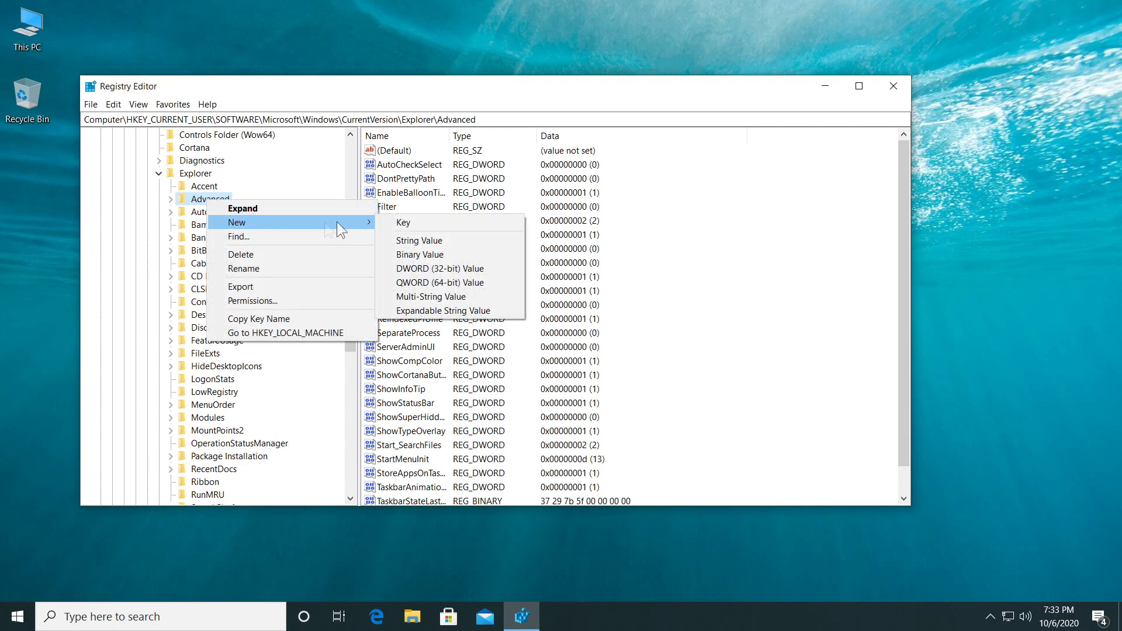
pyautogui.click(437, 271)
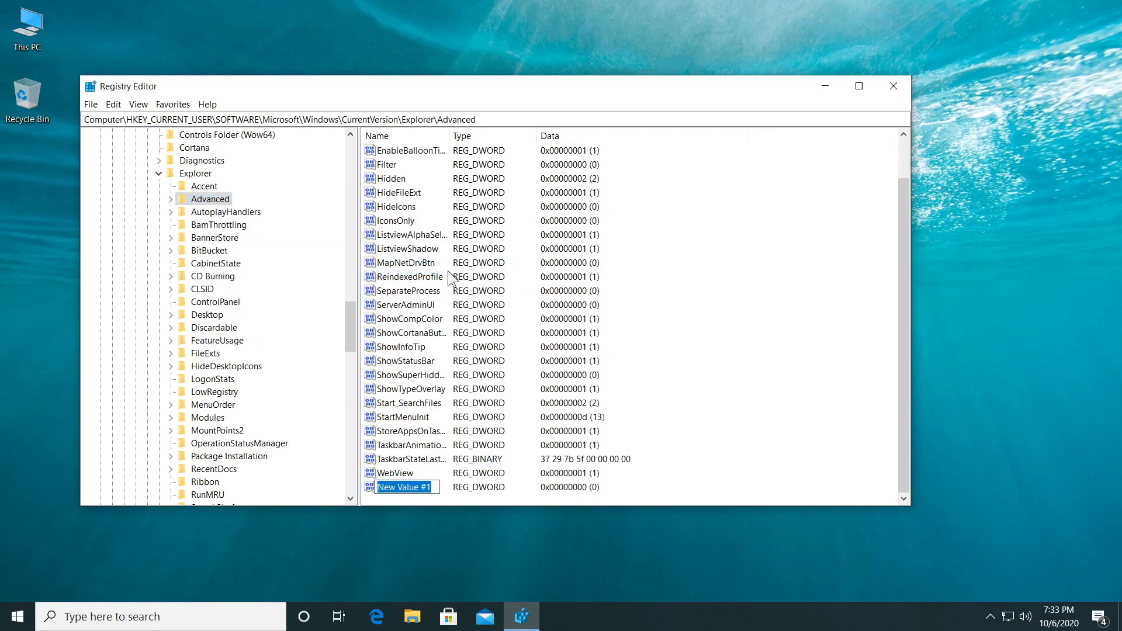
pyautogui.write('Sho')
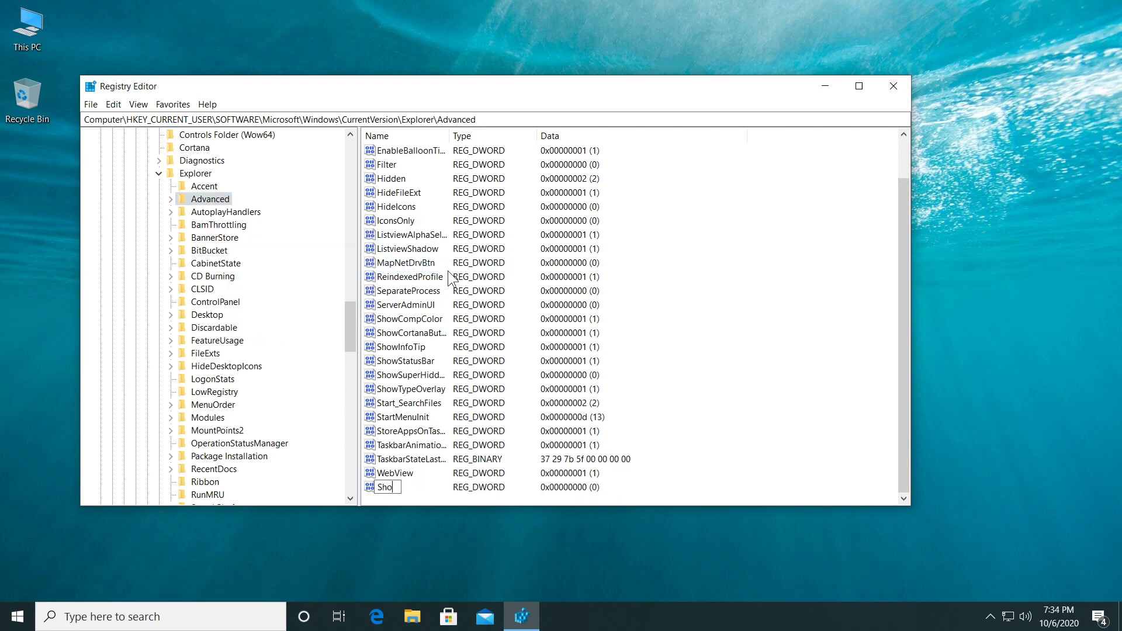
pyautogui.write('wSeconds')
pyautogui.write('InSystem')
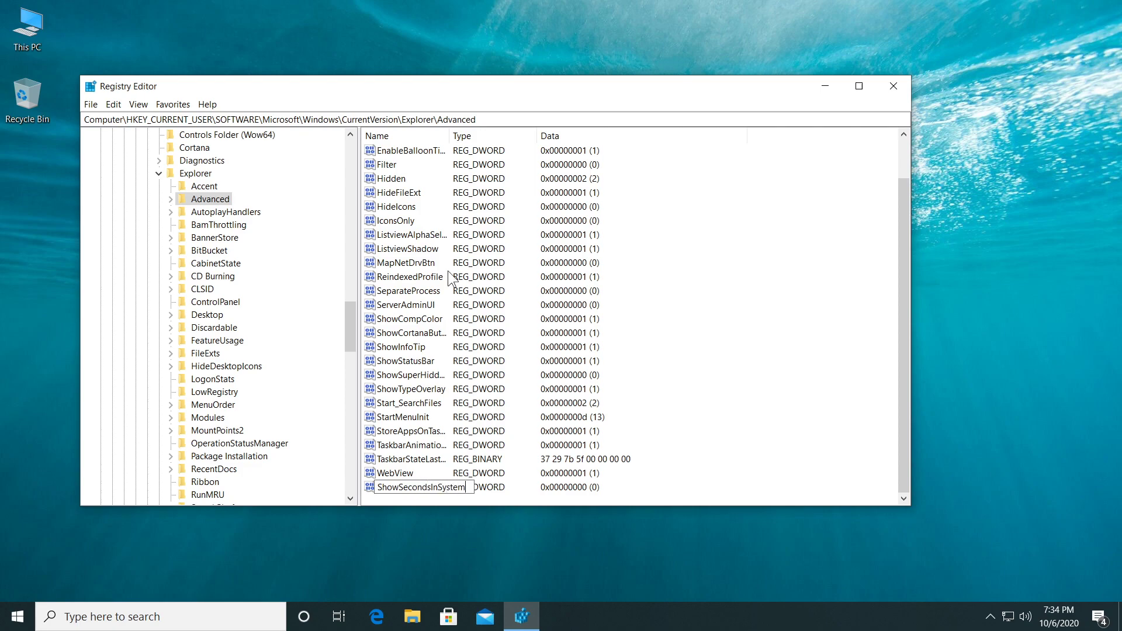
pyautogui.write('Clock')
pyautogui.press('Return')
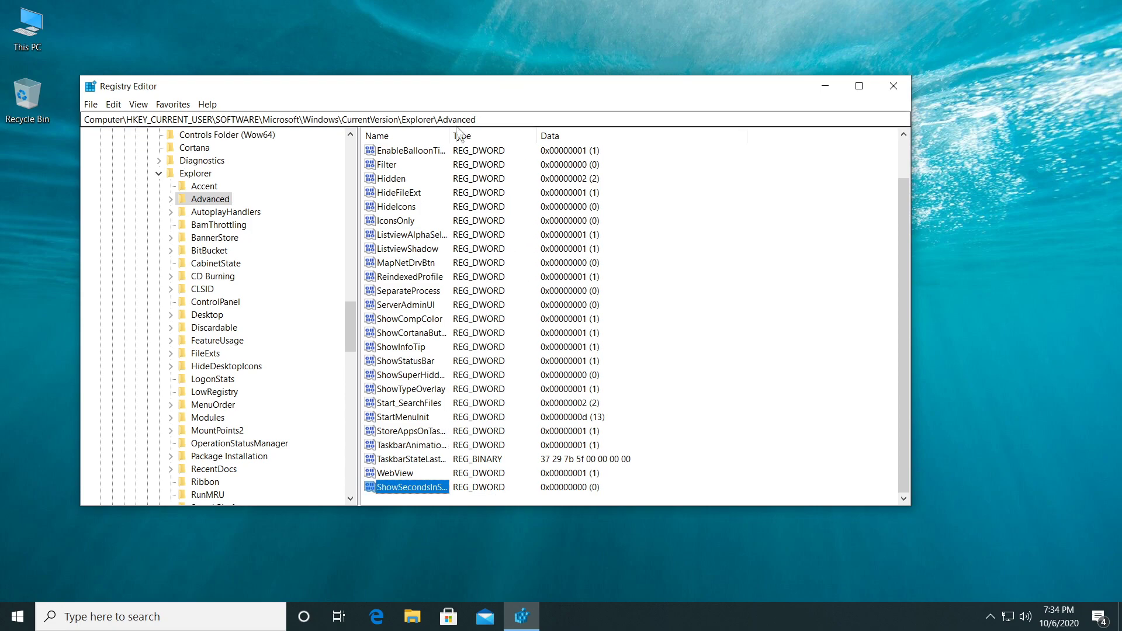
pyautogui.moveTo(456, 131); pyautogui.dragTo(518, 135)
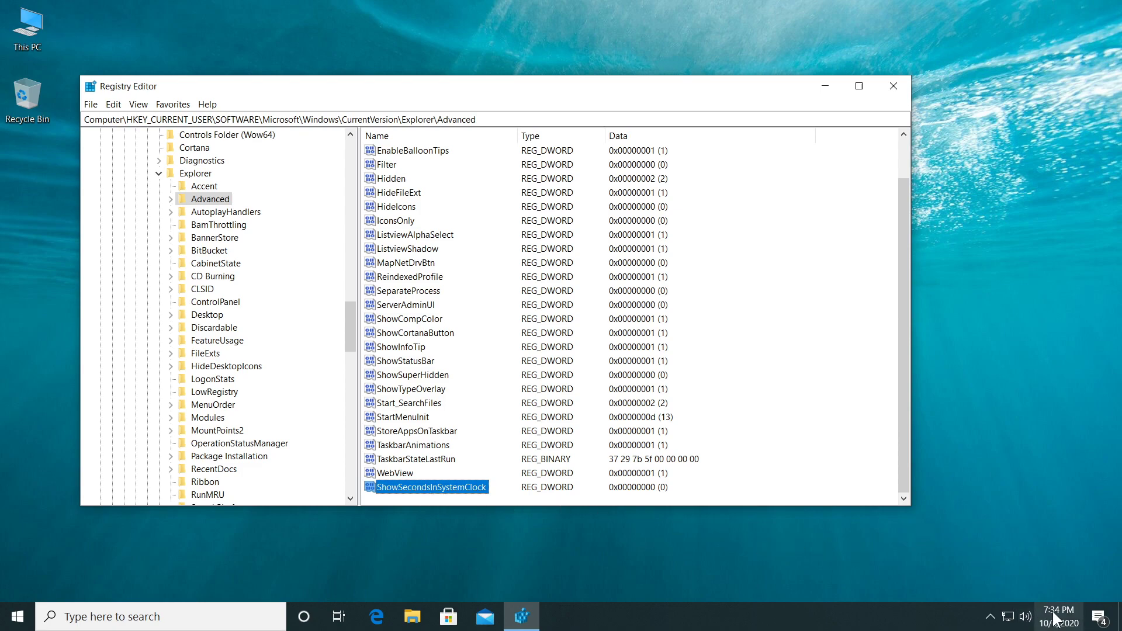
pyautogui.moveTo(1059, 616)
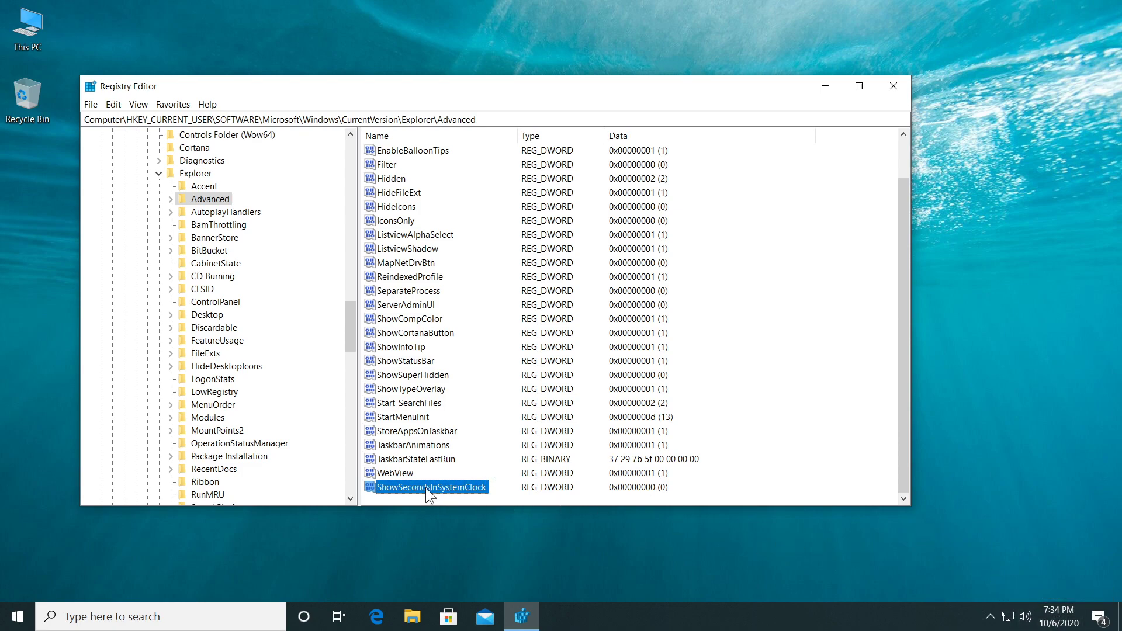
# Step: Set ShowSecondsInSystemClock value data to 1 and close Registry Editor
pyautogui.doubleClick(426, 488)
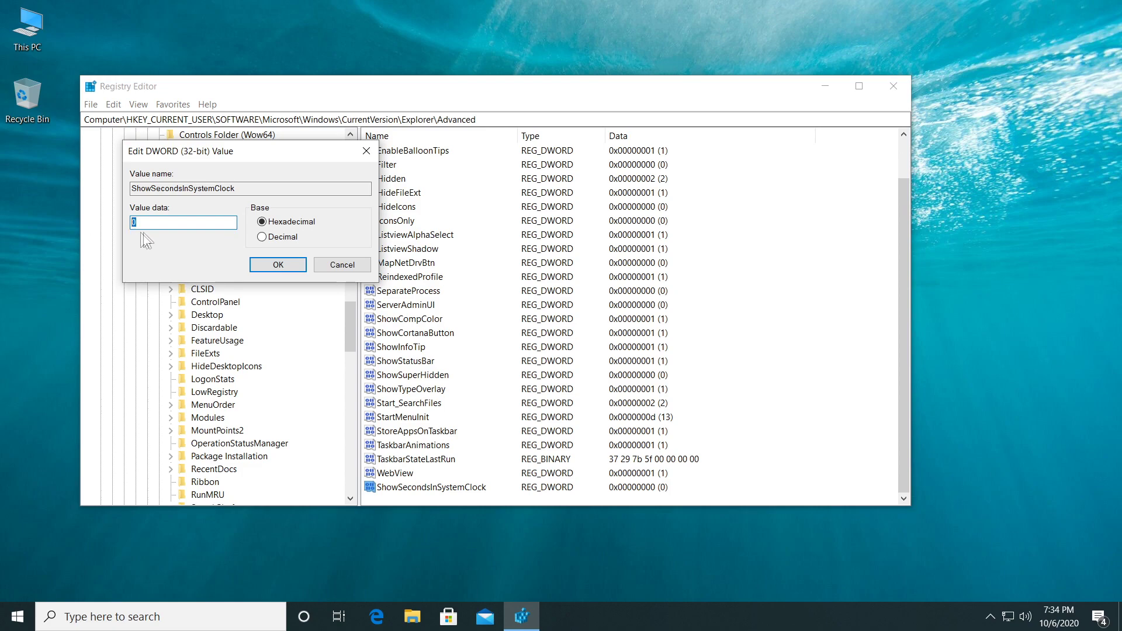
pyautogui.write('1')
pyautogui.click(267, 265)
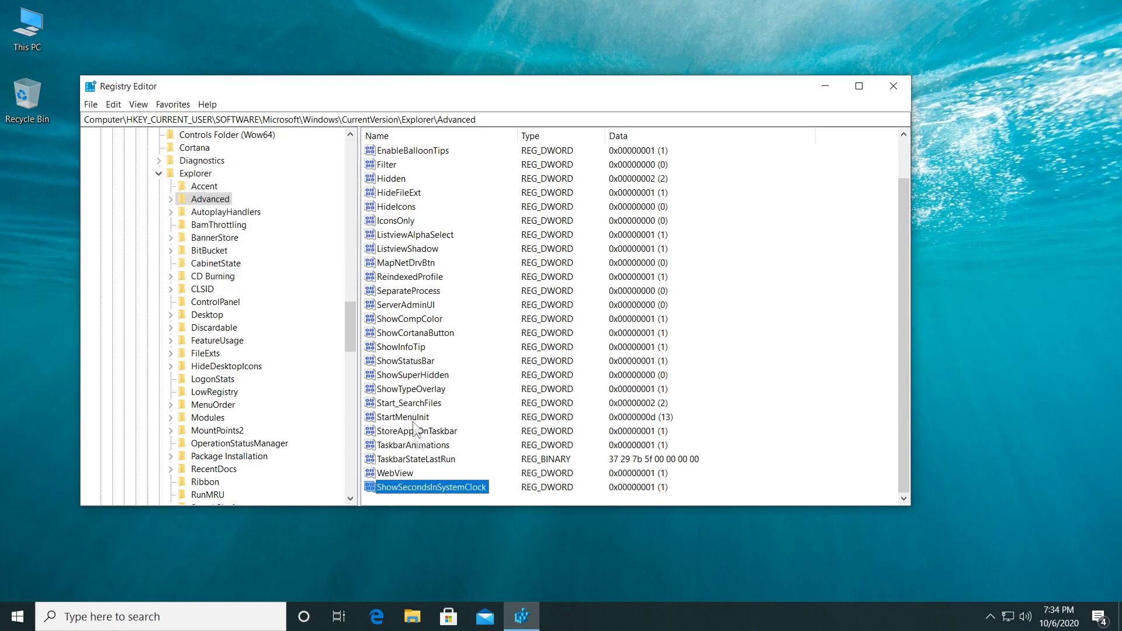
pyautogui.click(893, 89)
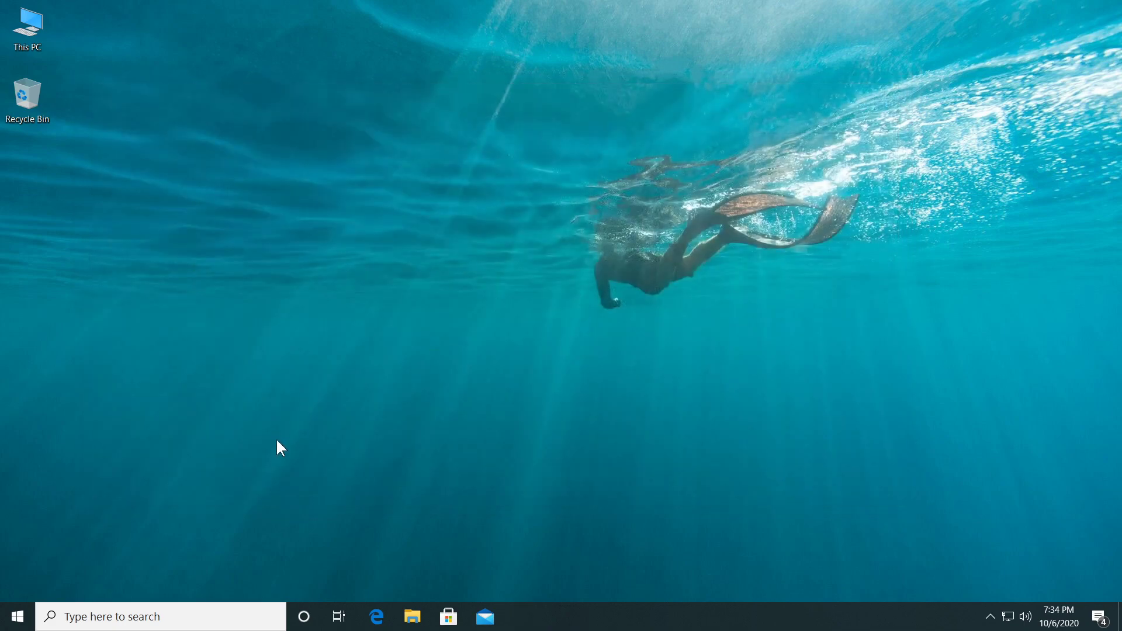
# Step: Sign out from the Win+X menu and sign back in so the clock shows seconds
pyautogui.rightClick(27, 621)
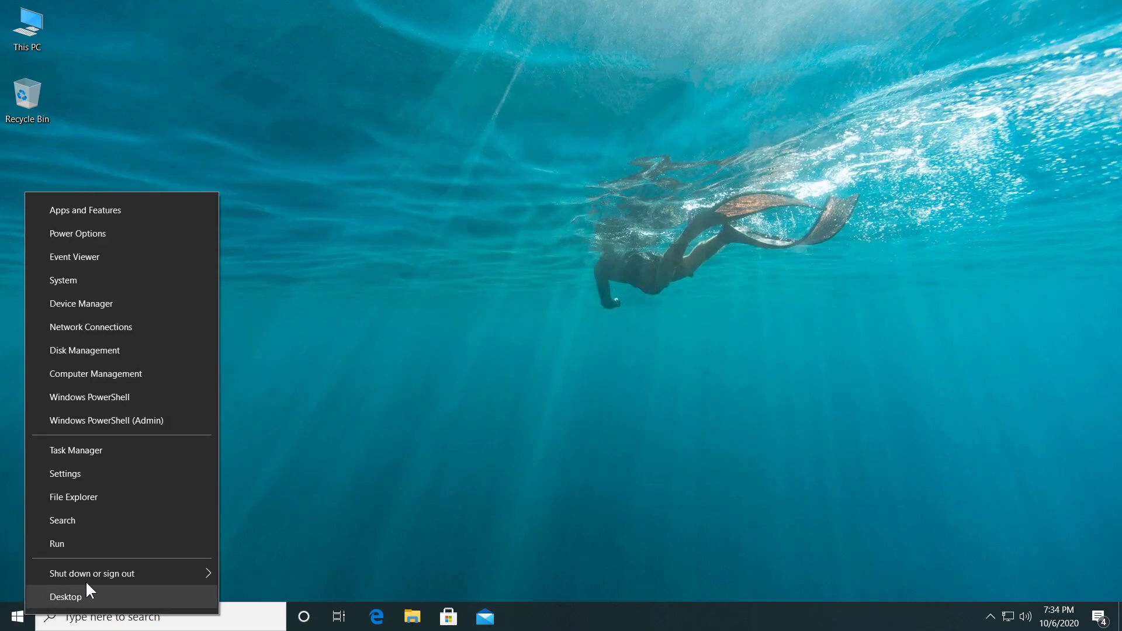
pyautogui.click(265, 502)
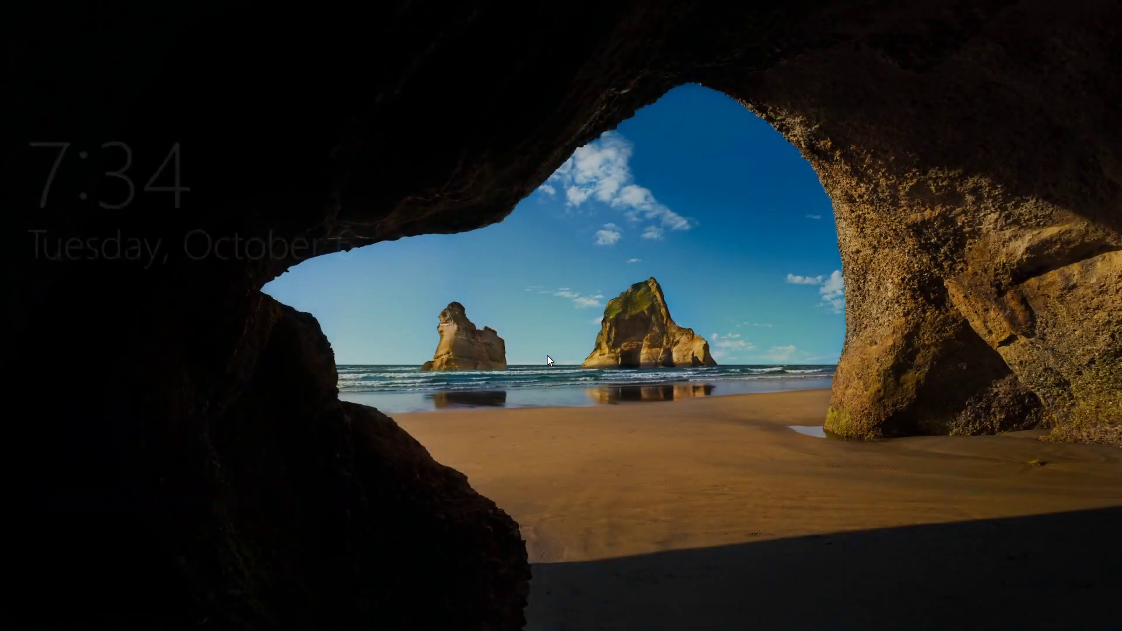
pyautogui.click(547, 355)
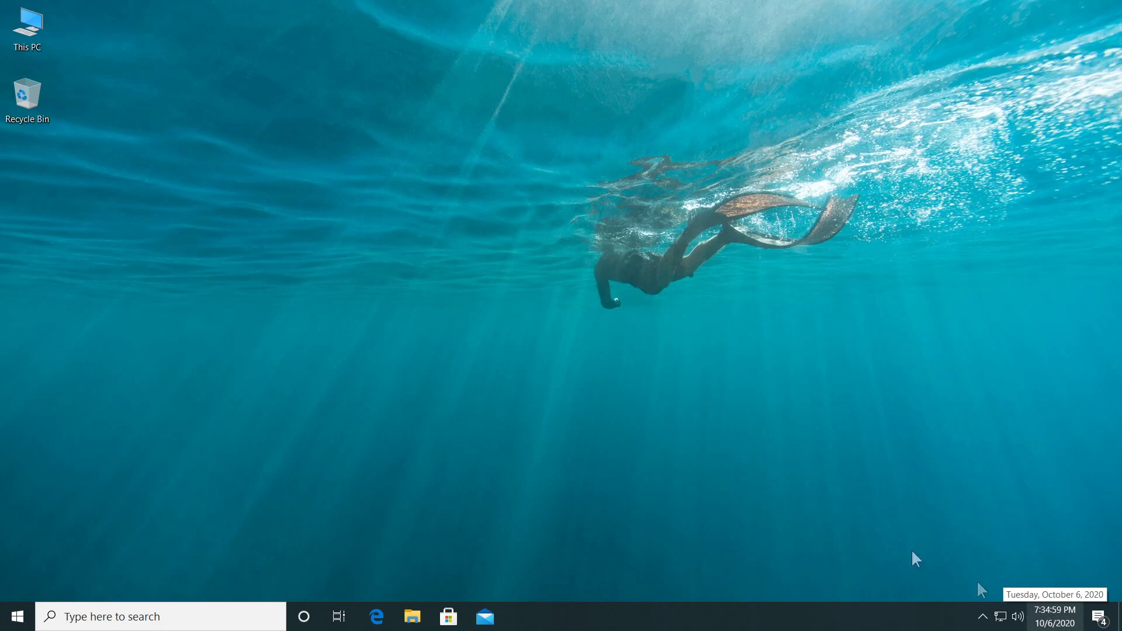
# Step: Reach the Change data formats page via Adjust date/time and regional formatting settings
pyautogui.rightClick(1051, 623)
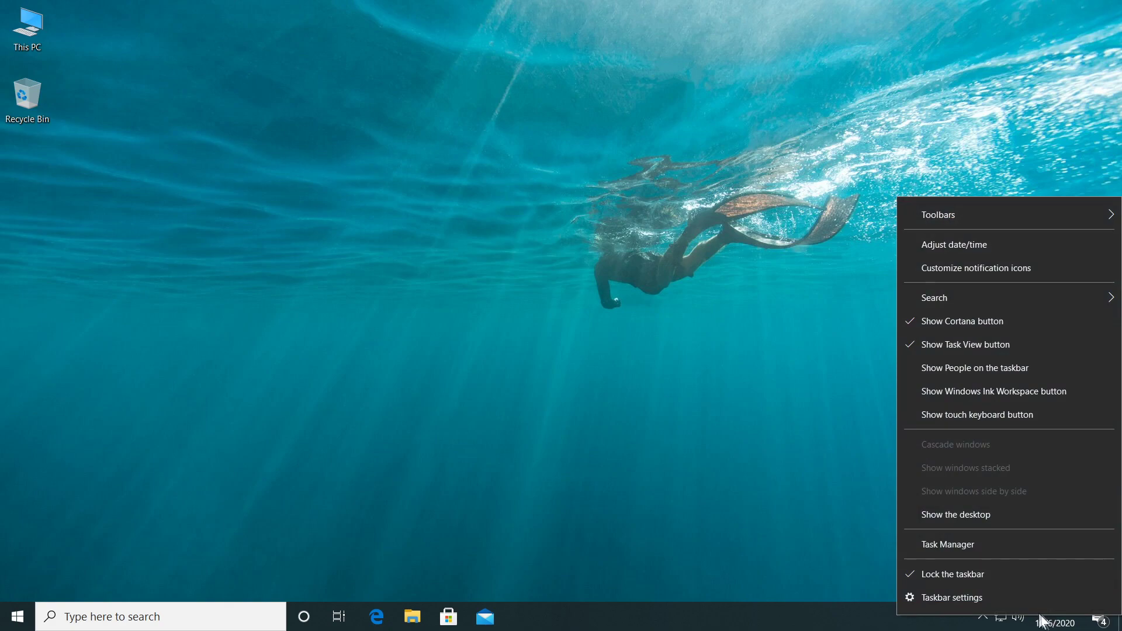
pyautogui.click(957, 246)
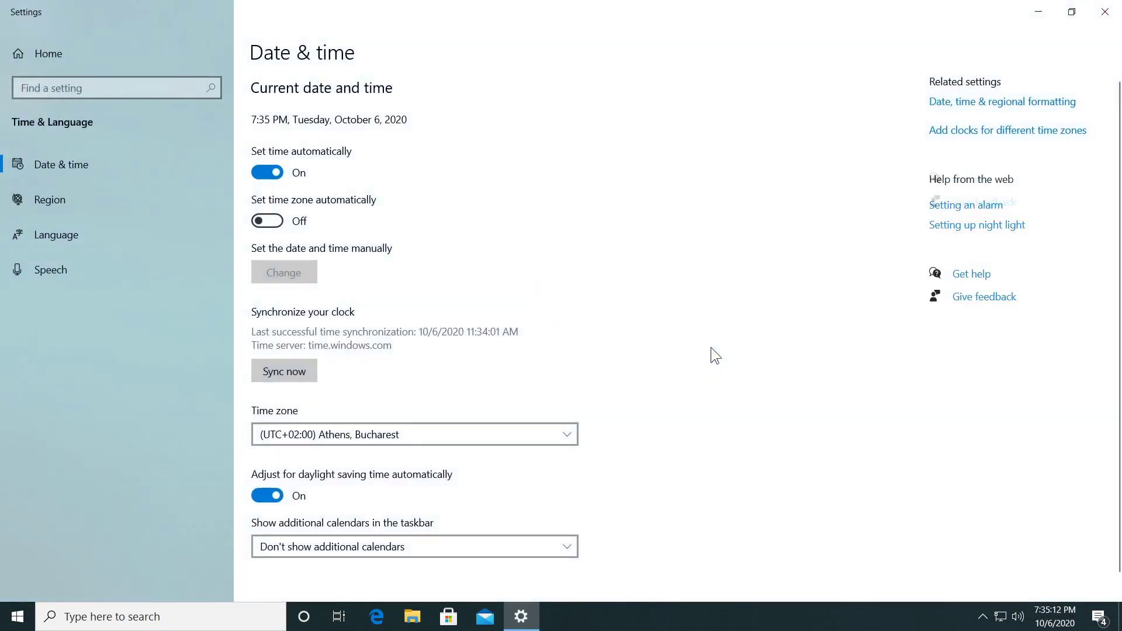
pyautogui.scroll(-1, 501, 296)
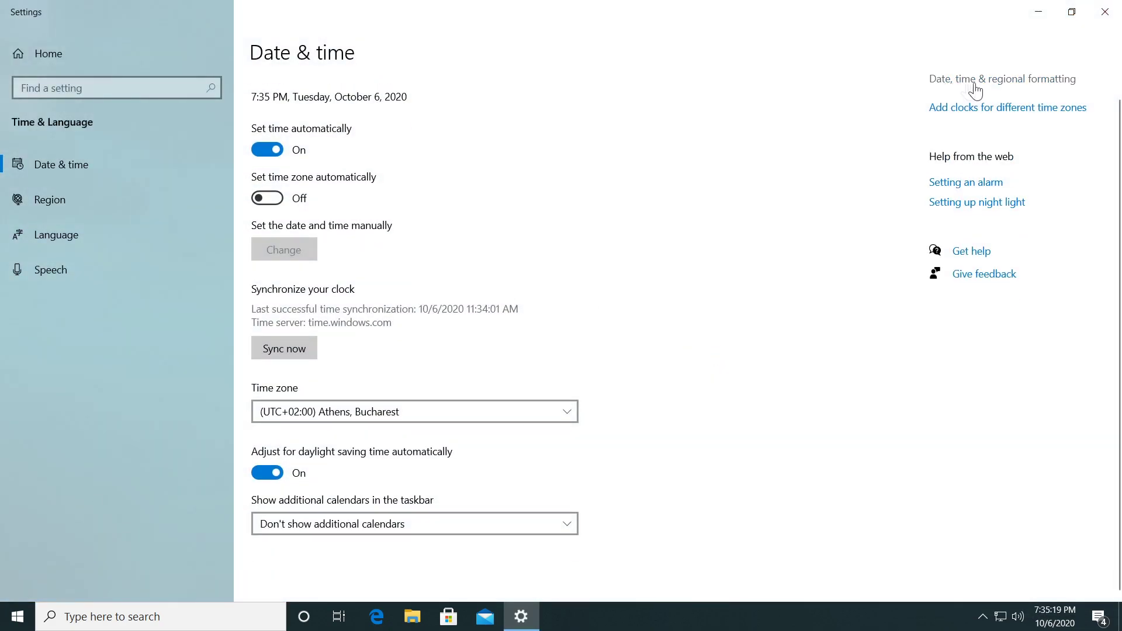
pyautogui.click(1012, 84)
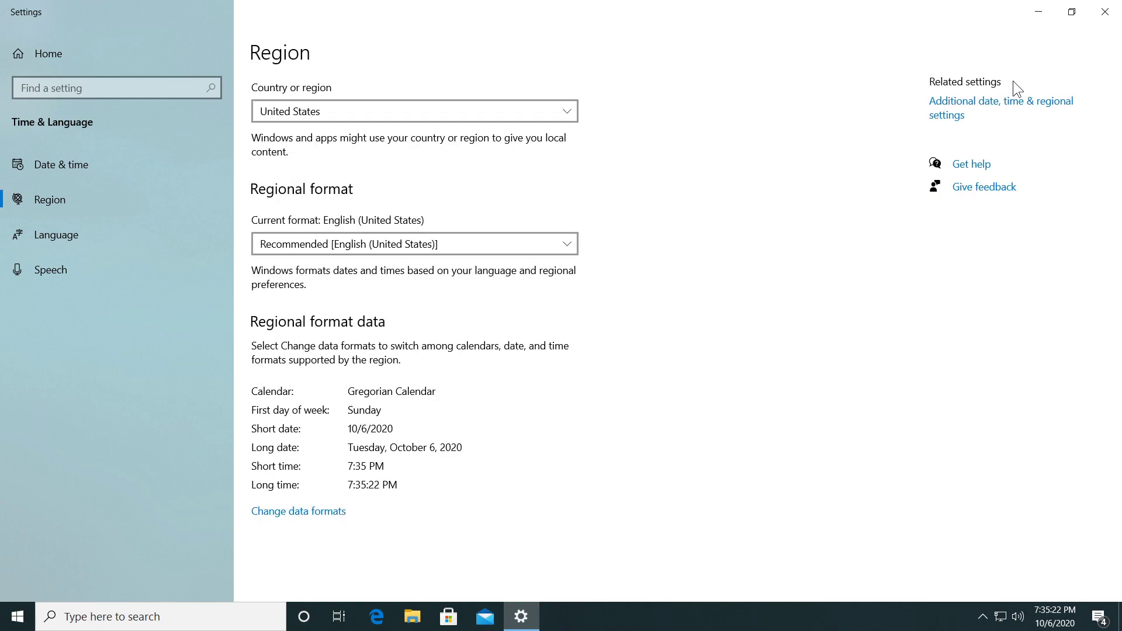
pyautogui.click(319, 514)
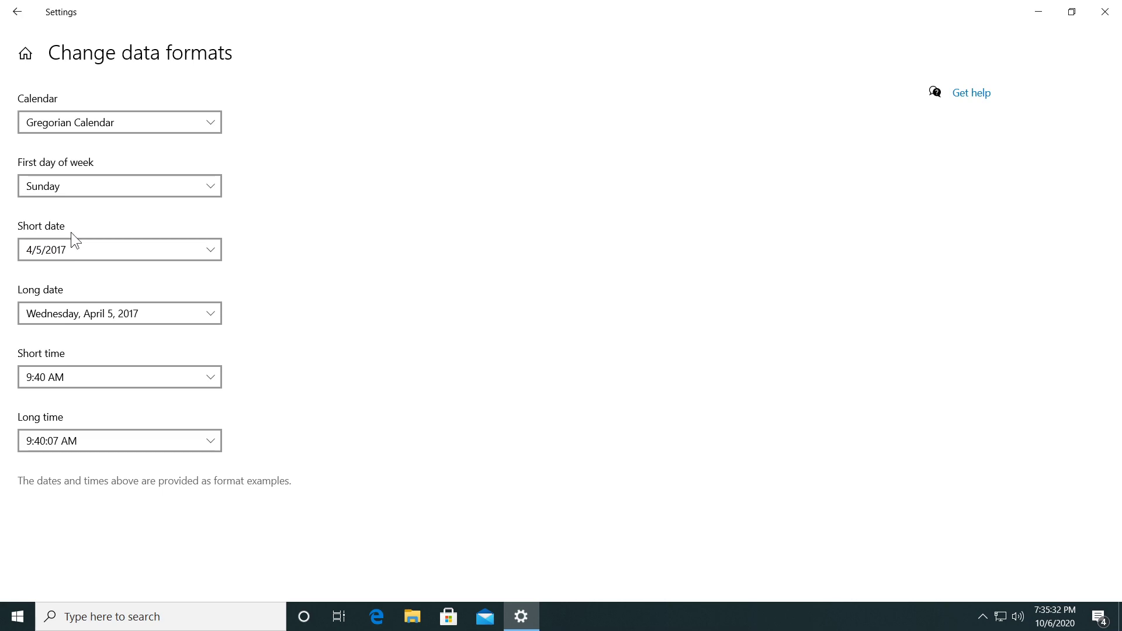
# Step: Choose the 05-Apr-17 short date format and close Settings
pyautogui.click(45, 253)
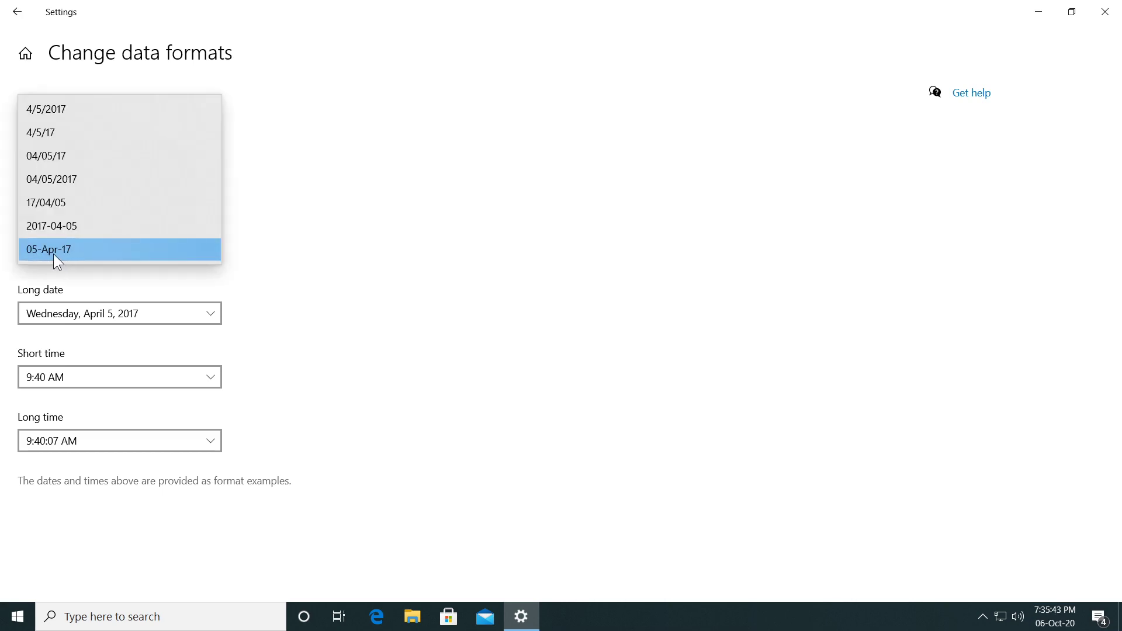
pyautogui.click(53, 254)
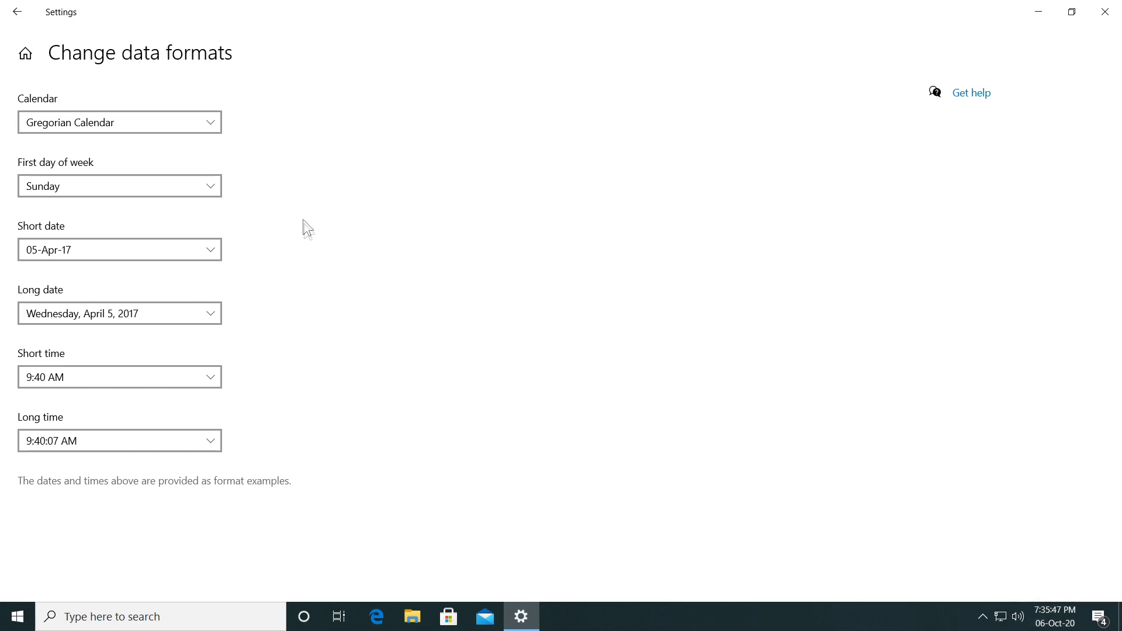
pyautogui.click(1105, 11)
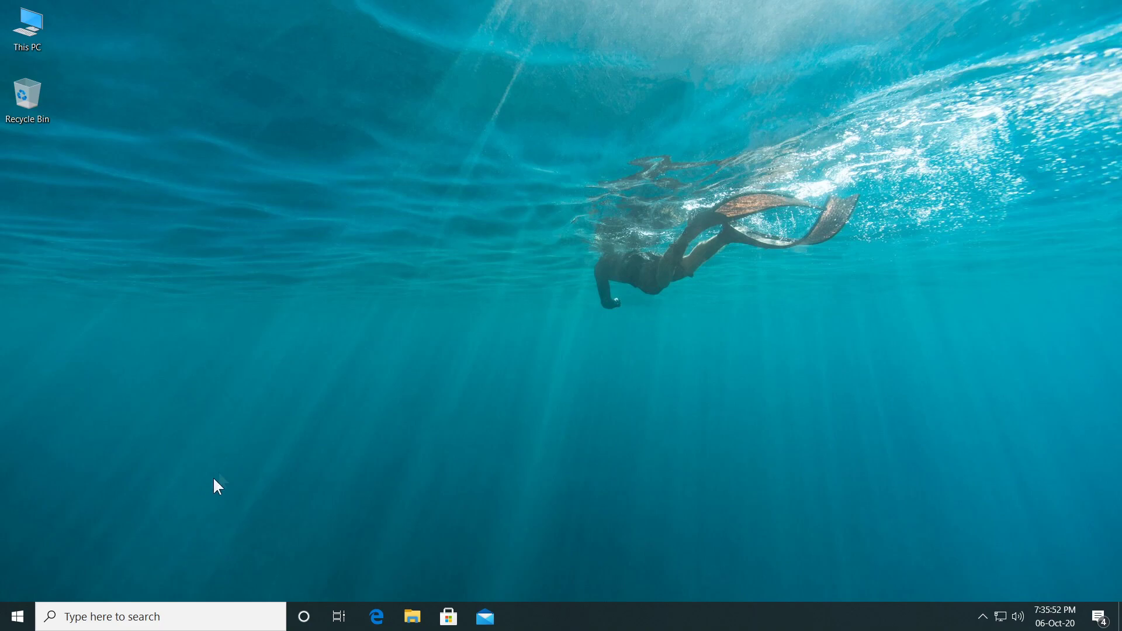
# Step: Launch Registry Editor again from search 'rege', approving the UAC prompt
pyautogui.press('super+s')
pyautogui.write('rege')
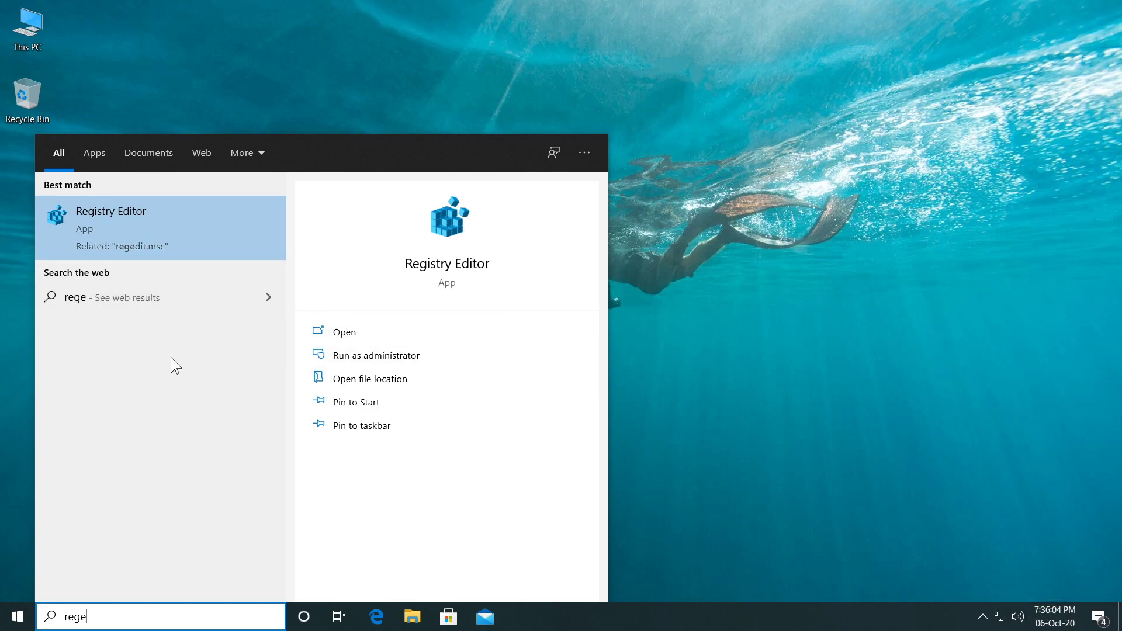
pyautogui.click(140, 223)
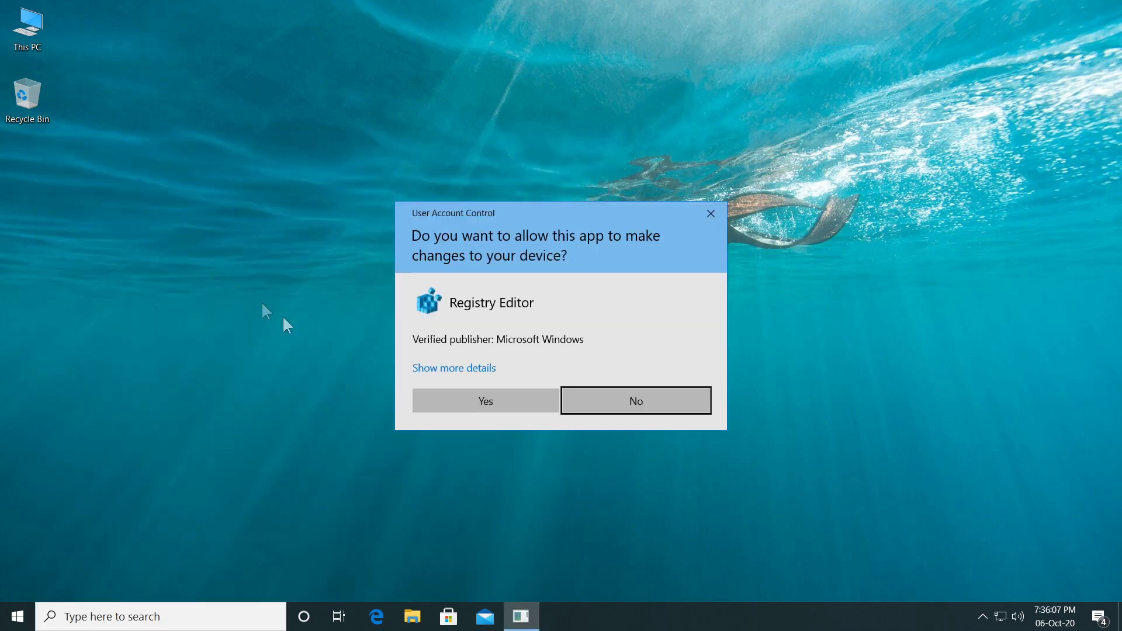
pyautogui.click(475, 402)
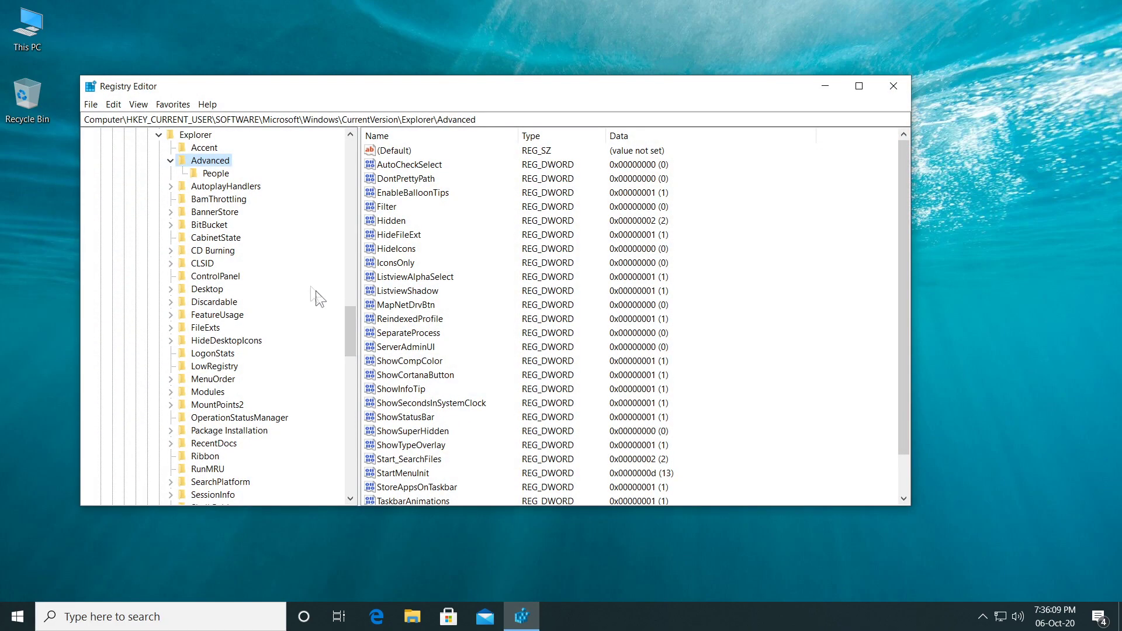
# Step: Tidy the tree and navigate to HKEY_CURRENT_USER\Control Panel\International to show its values
pyautogui.moveTo(350, 332); pyautogui.dragTo(350, 166)
pyautogui.click(167, 135)
pyautogui.scroll(1, 167, 161)
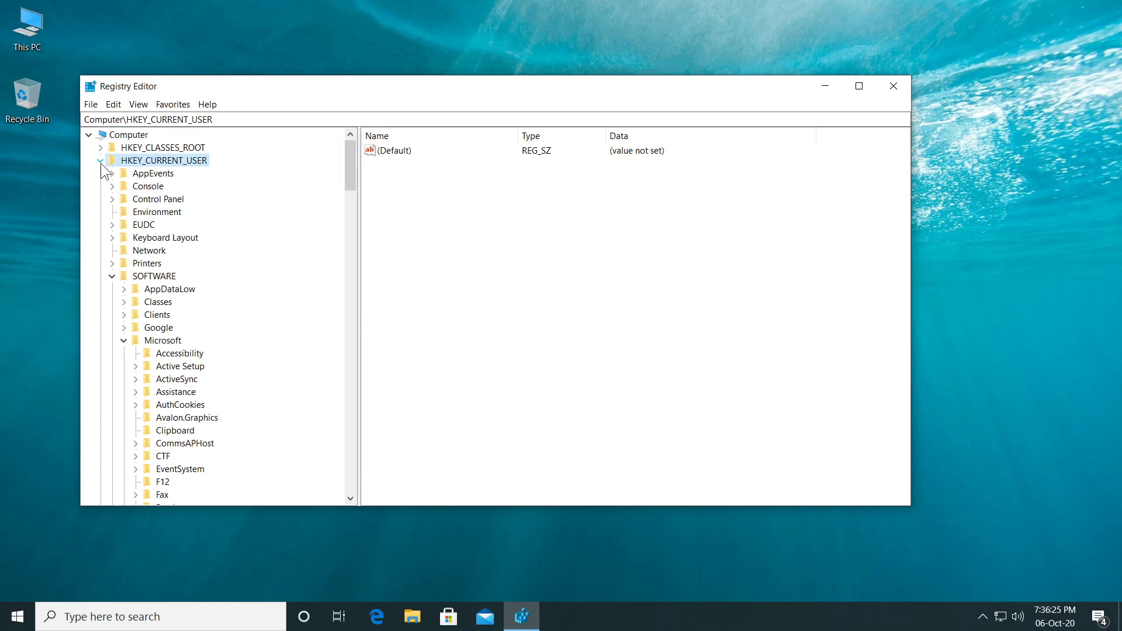
pyautogui.click(101, 161)
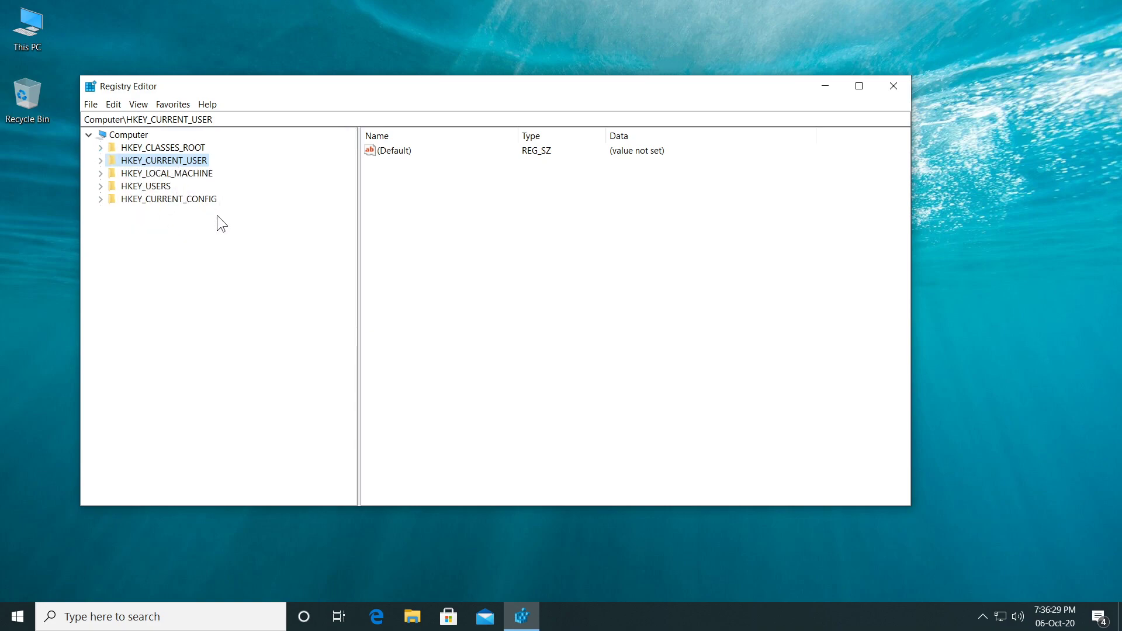
pyautogui.click(101, 160)
pyautogui.click(112, 251)
pyautogui.click(111, 199)
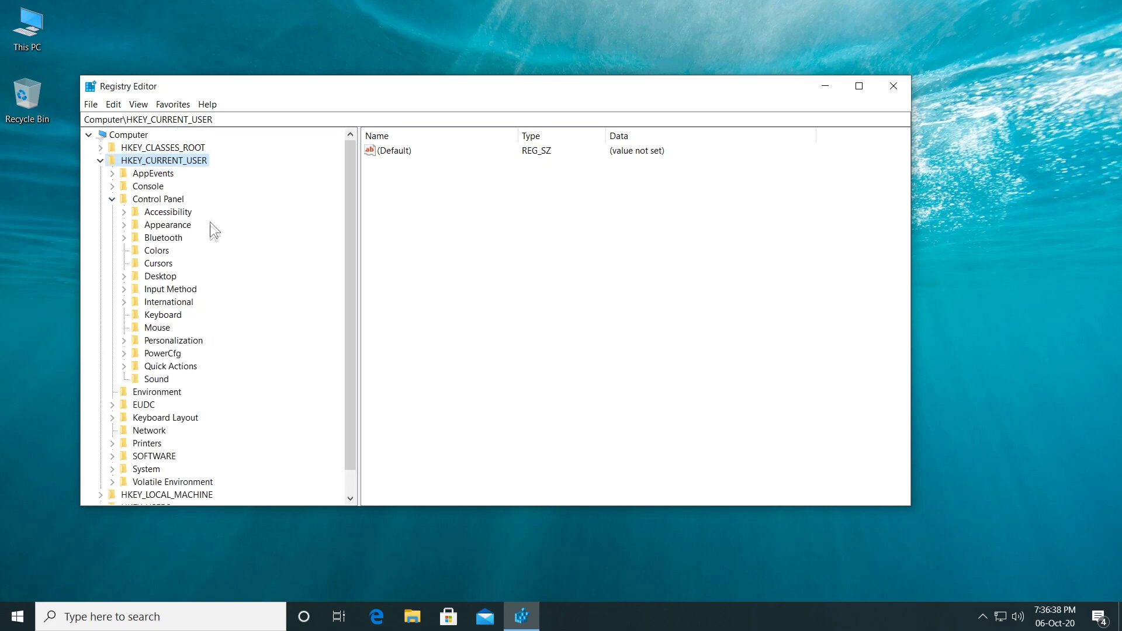
pyautogui.click(160, 306)
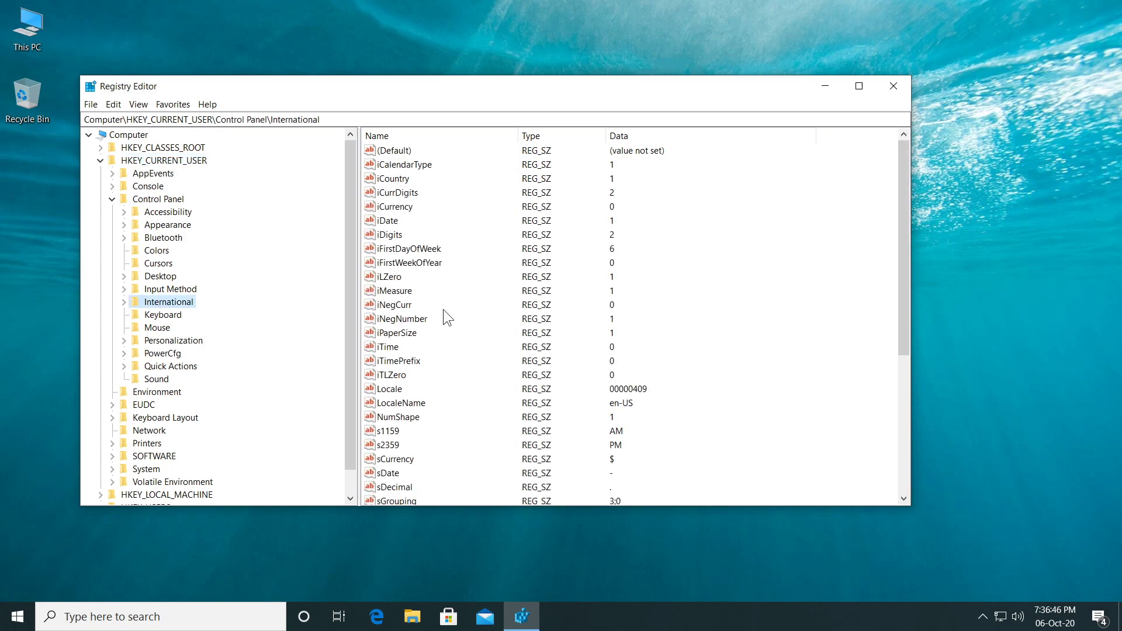
pyautogui.scroll(-2, 443, 311)
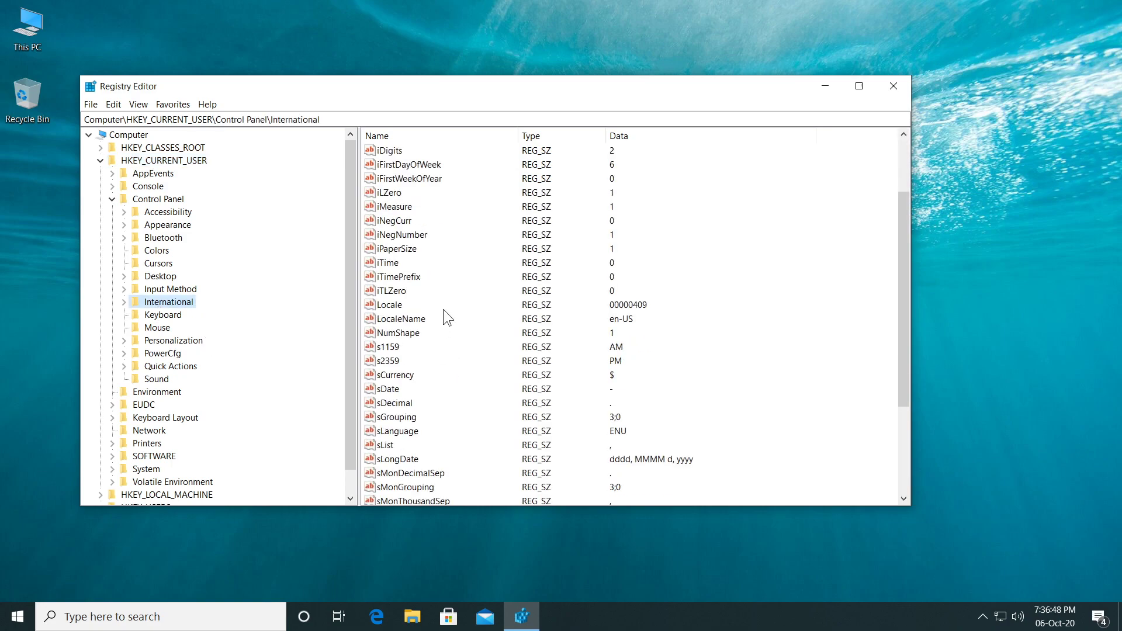
pyautogui.scroll(-4, 442, 309)
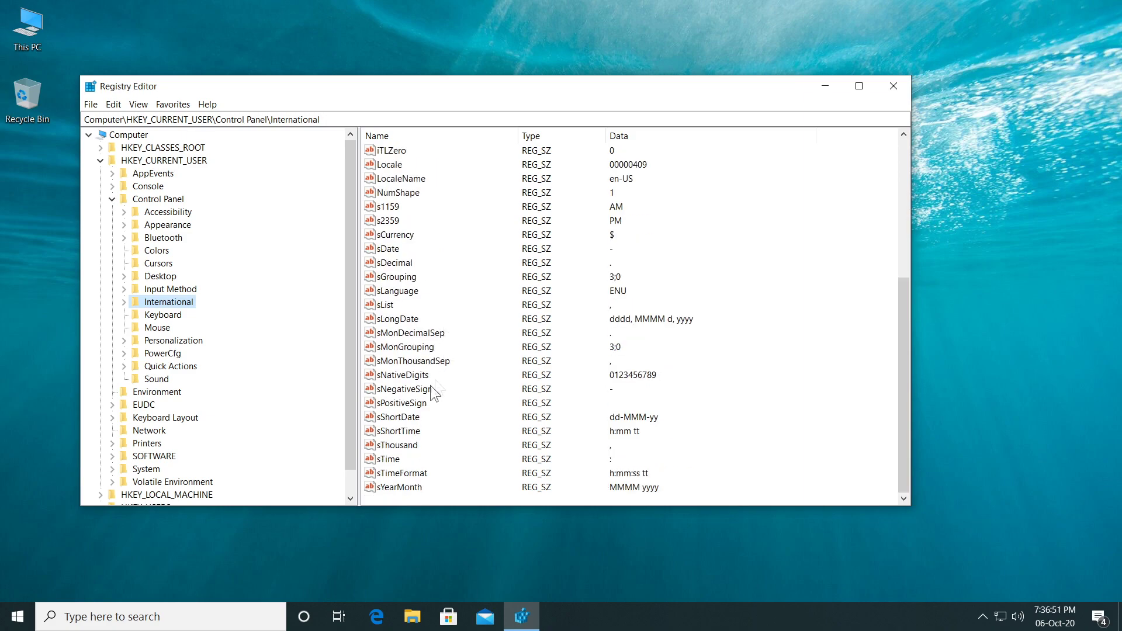
# Step: Edit sShortDate to read ddd, dd-MMM-yy and save it
pyautogui.doubleClick(406, 417)
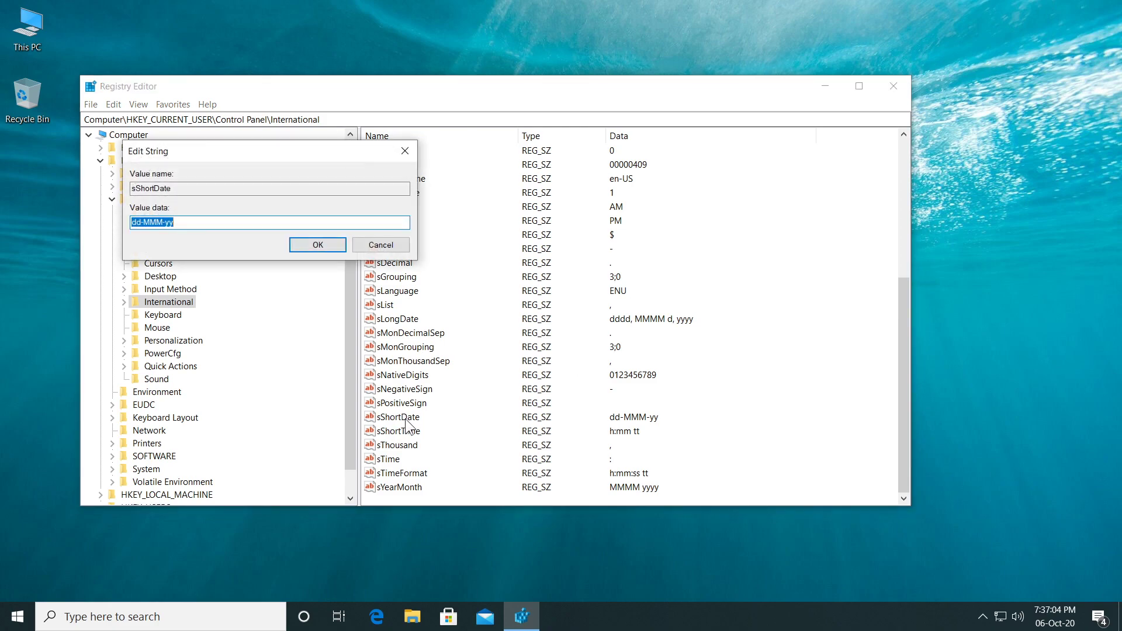
pyautogui.click(133, 222)
pyautogui.write('dd')
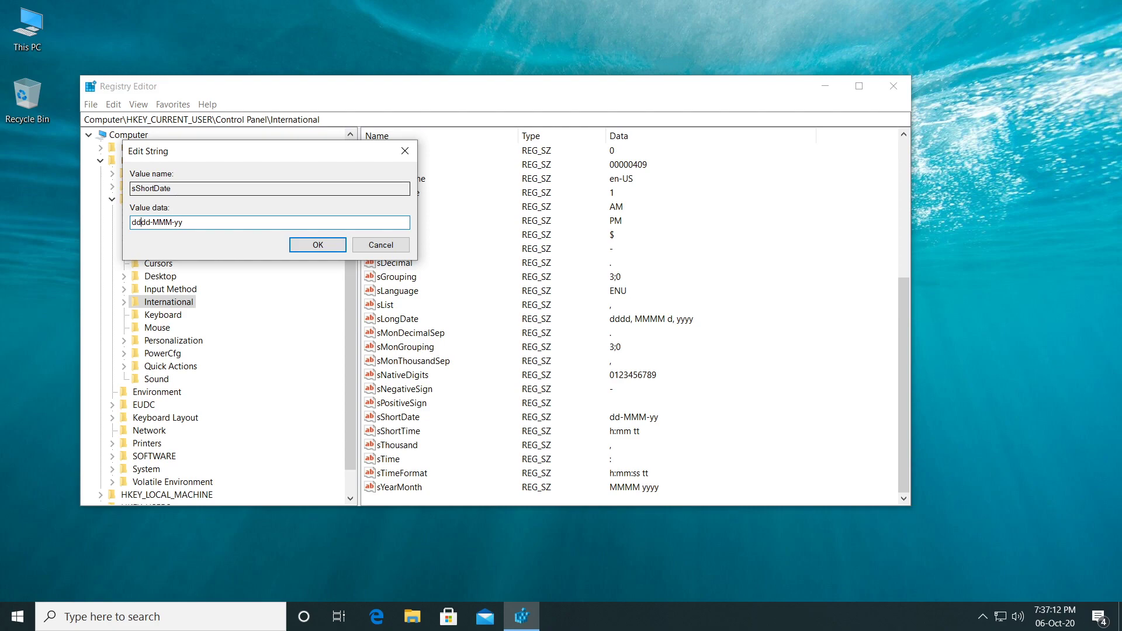
pyautogui.write('d,')
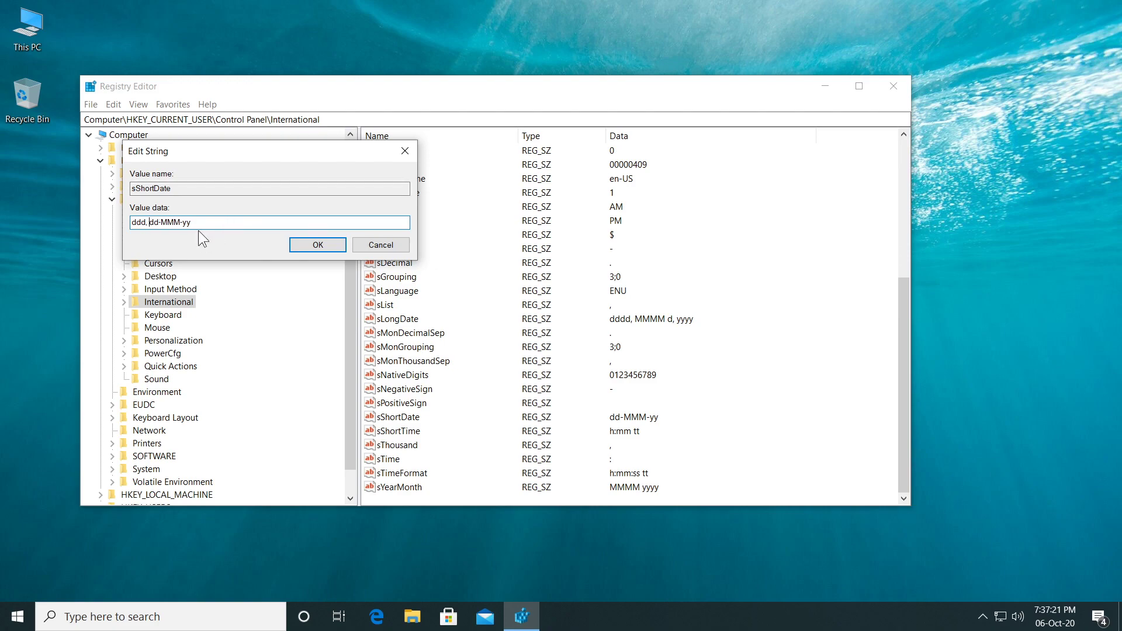
pyautogui.click(304, 244)
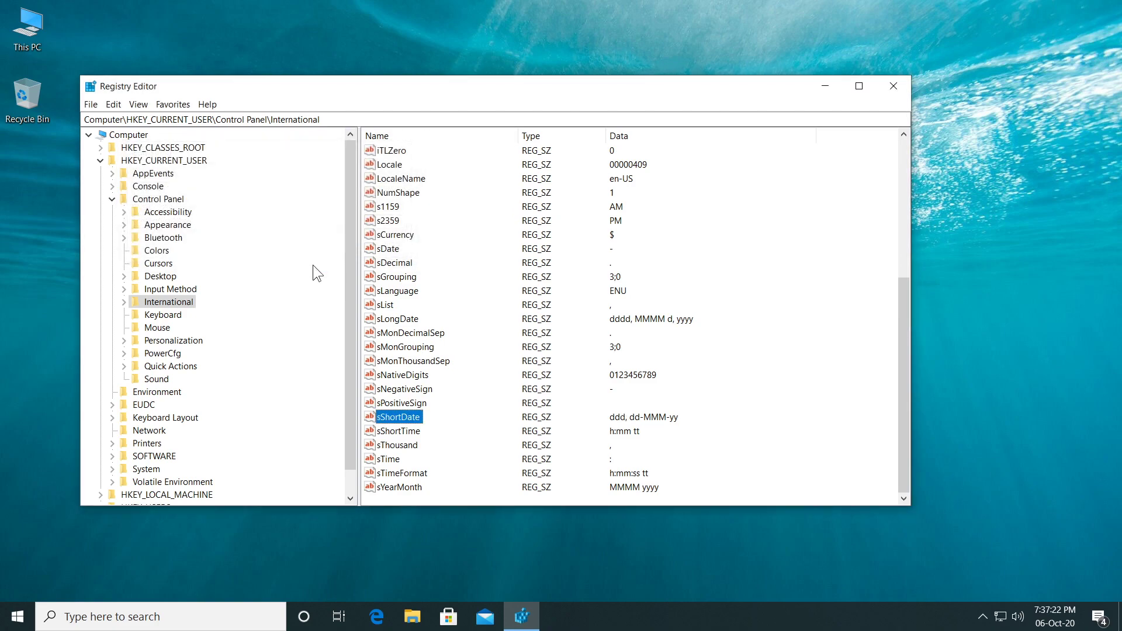
# Step: Close Registry Editor and sign out from the Win+X menu to apply the new date format
pyautogui.click(887, 90)
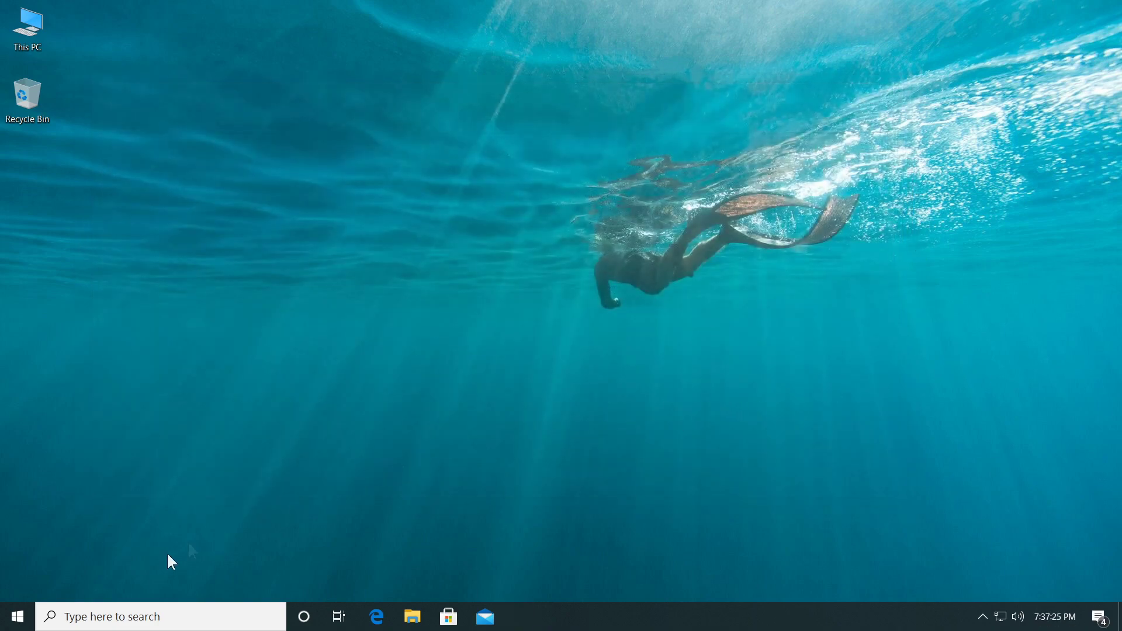
pyautogui.rightClick(18, 616)
pyautogui.moveTo(92, 570)
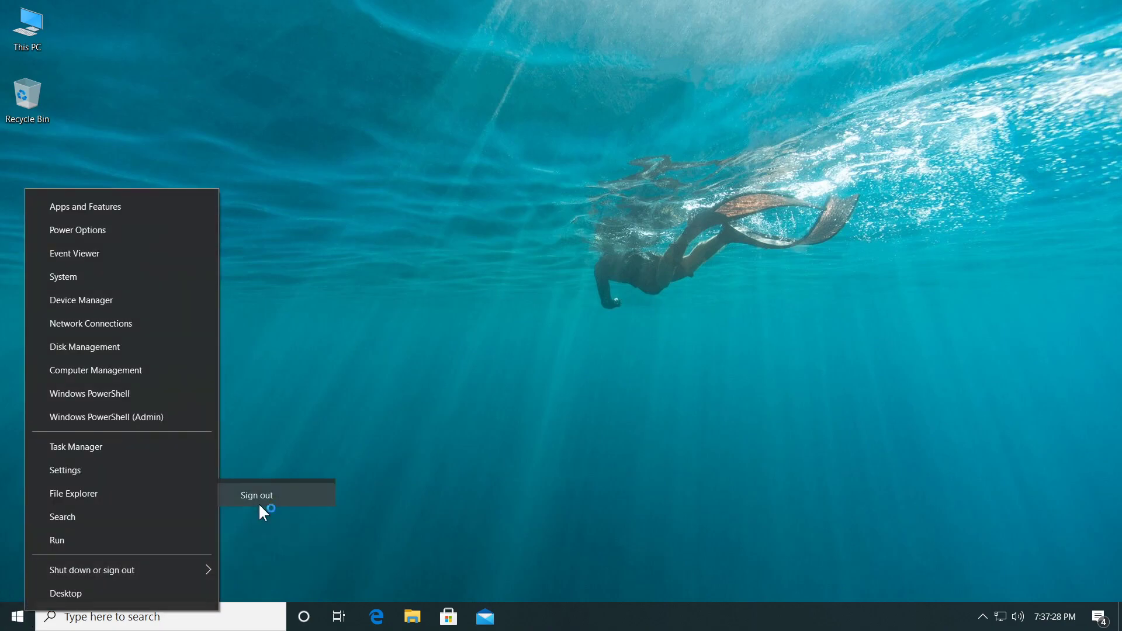
pyautogui.click(259, 503)
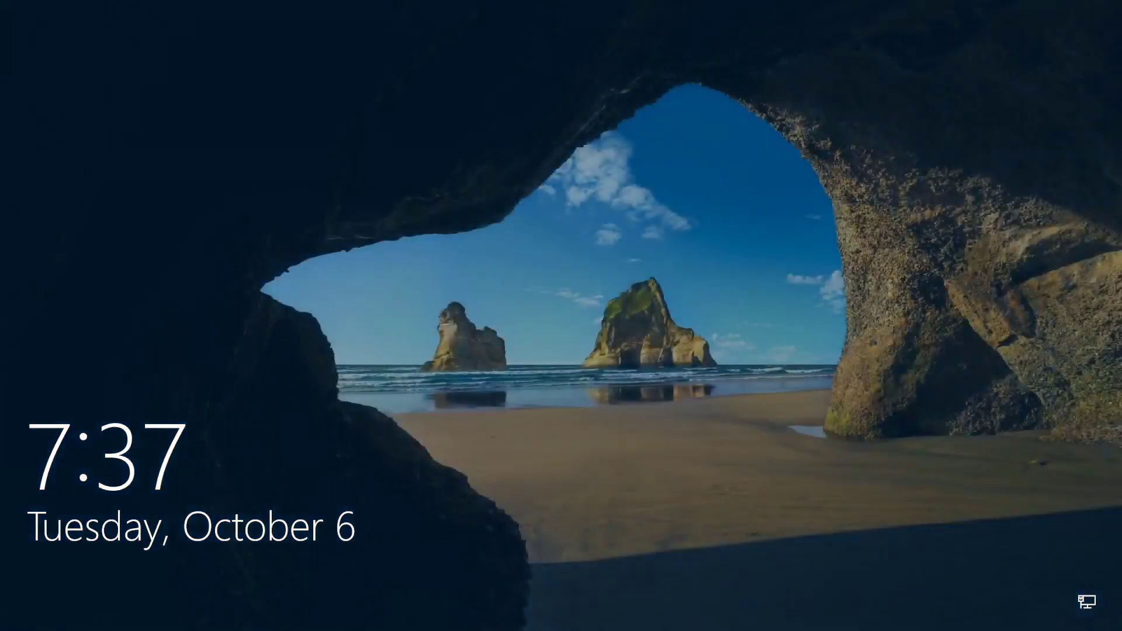